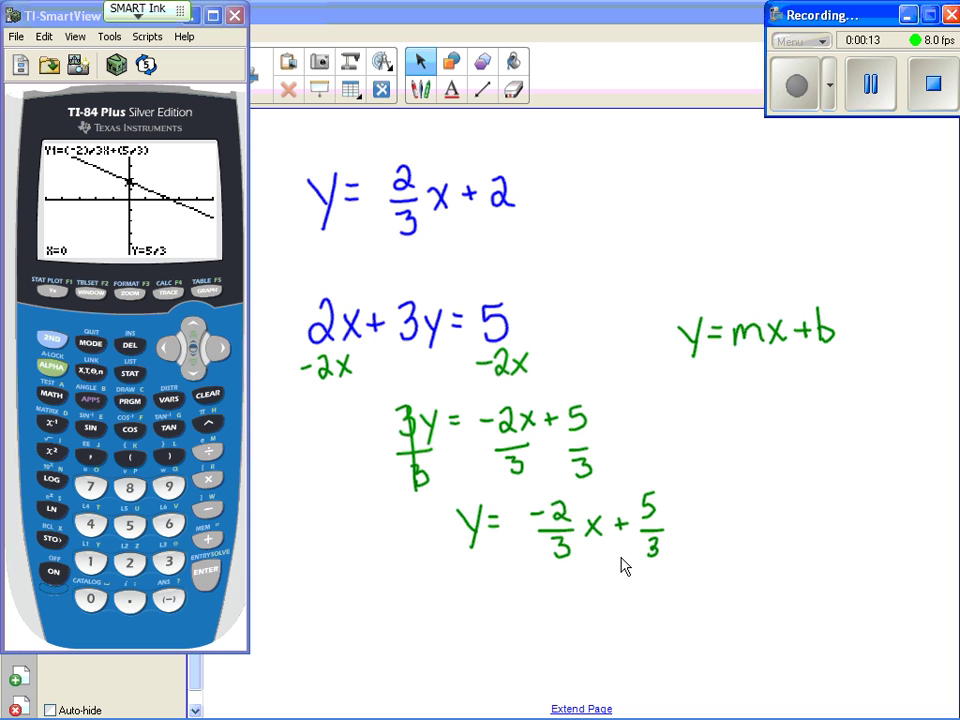
# Step: Display the TI-84 equation list to check that Y1 = -2/3X + 5/3
pyautogui.click(51, 292)
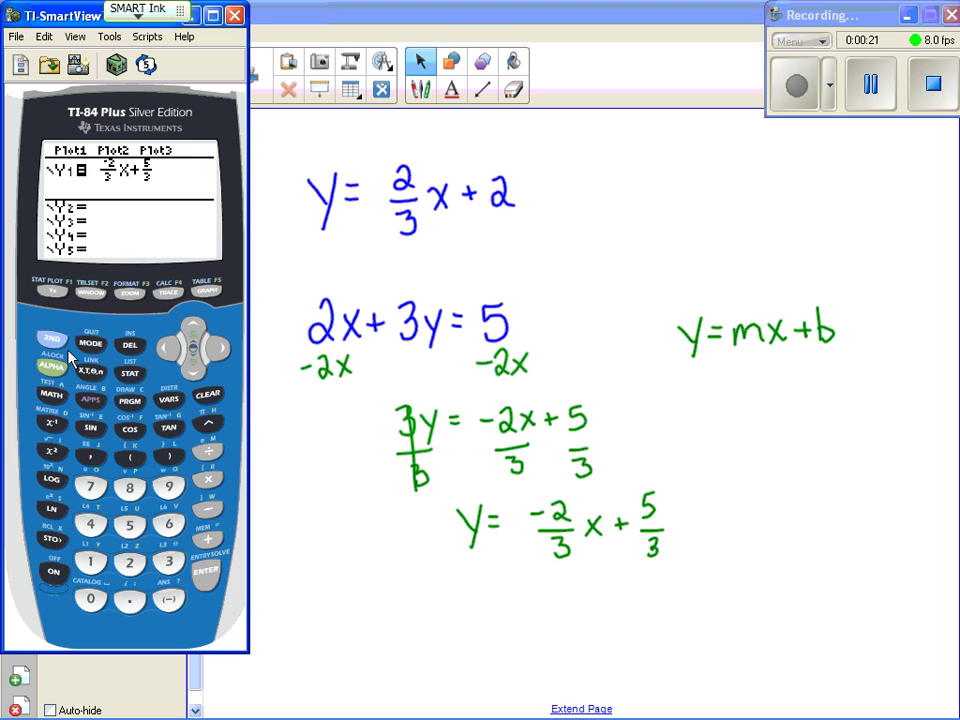
# Step: Graph Y1 in the ZStandard window and trace it to X=0, Y=5/3
pyautogui.click(131, 295)
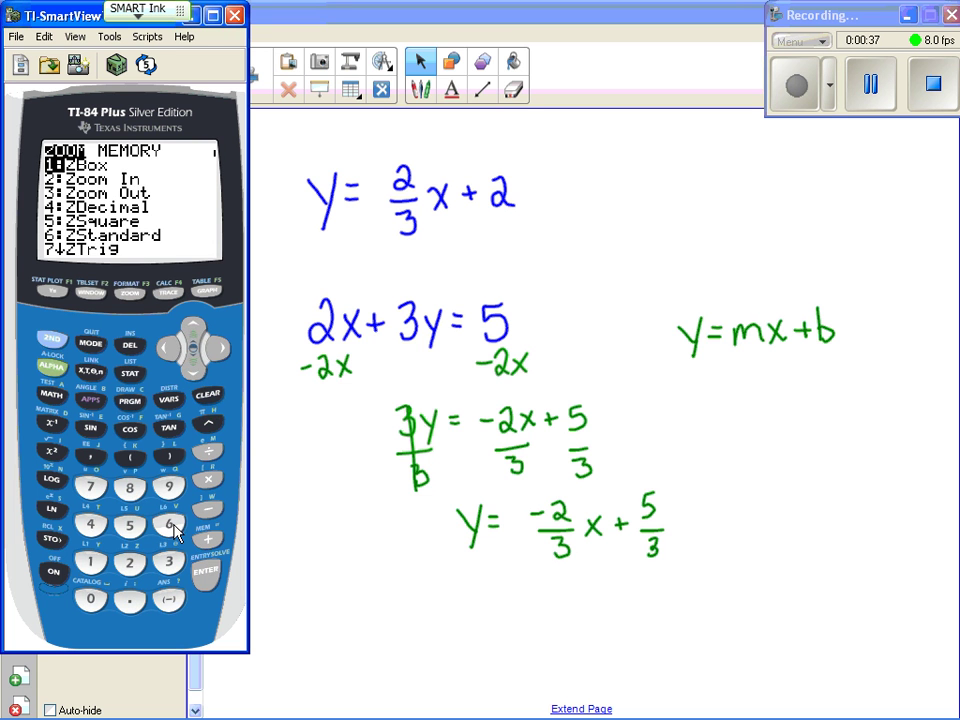
pyautogui.press('6')
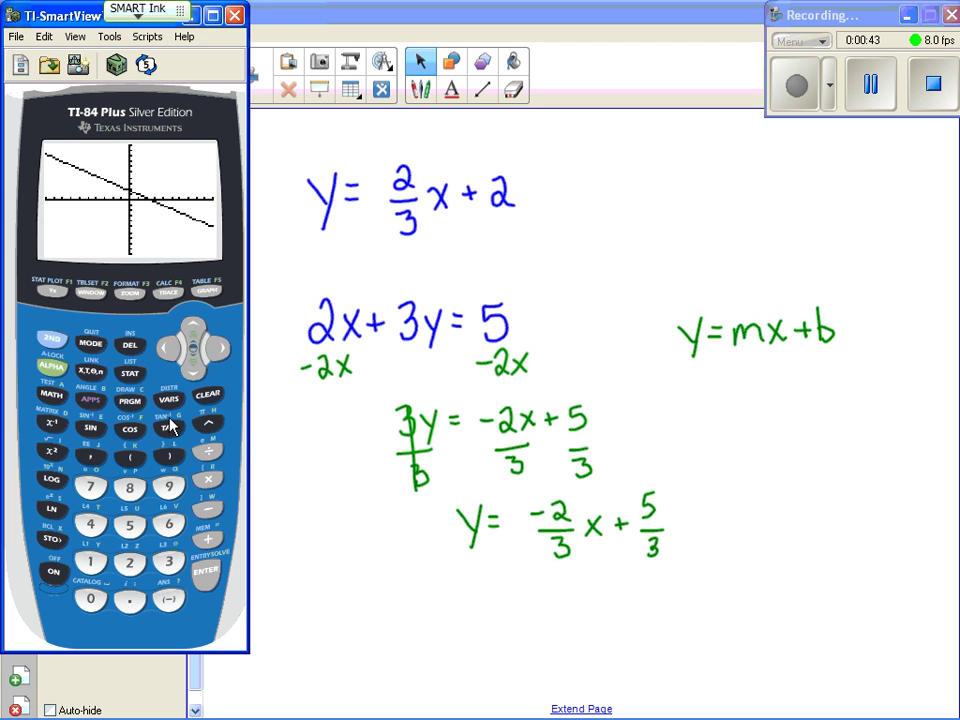
pyautogui.click(168, 294)
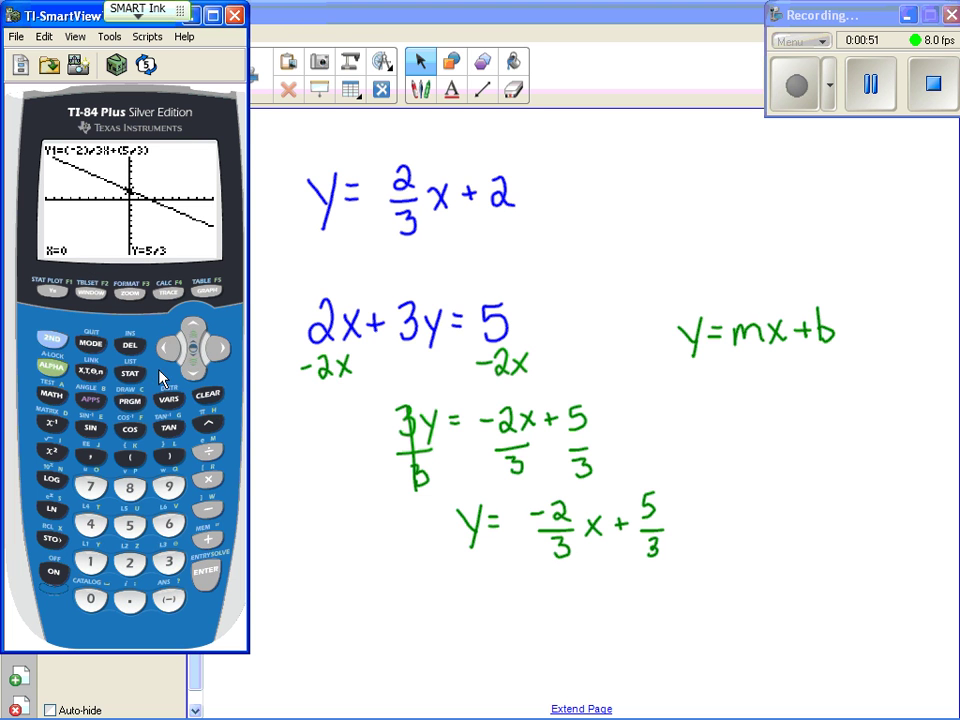
pyautogui.click(52, 345)
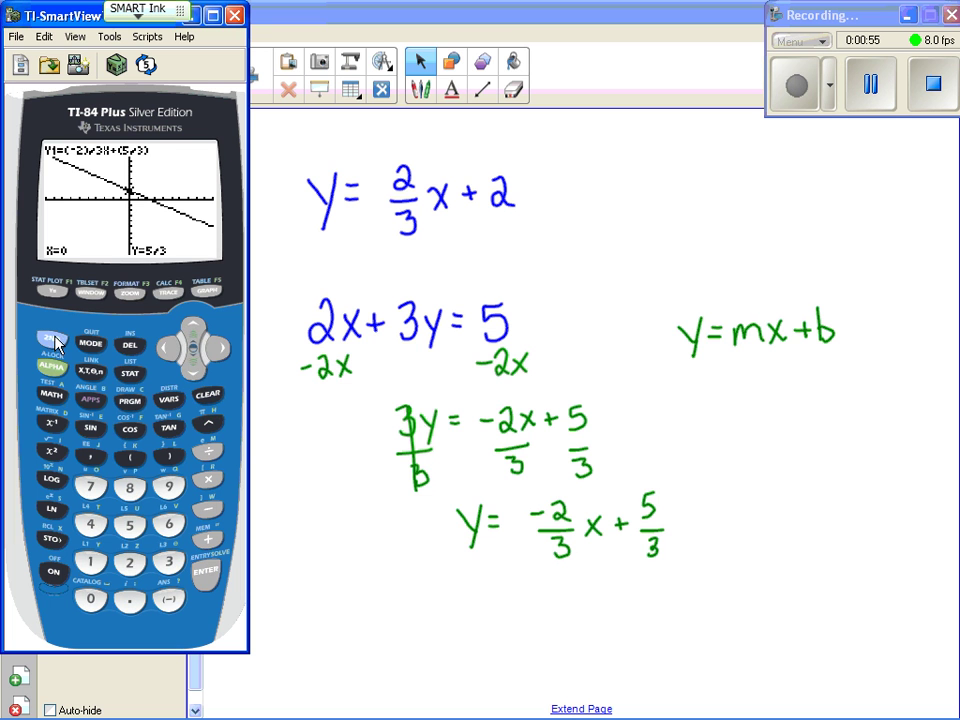
# Step: Evaluate Y1 at X=0 with CALC 1:value, getting the y-intercept Y=5/3
pyautogui.click(168, 292)
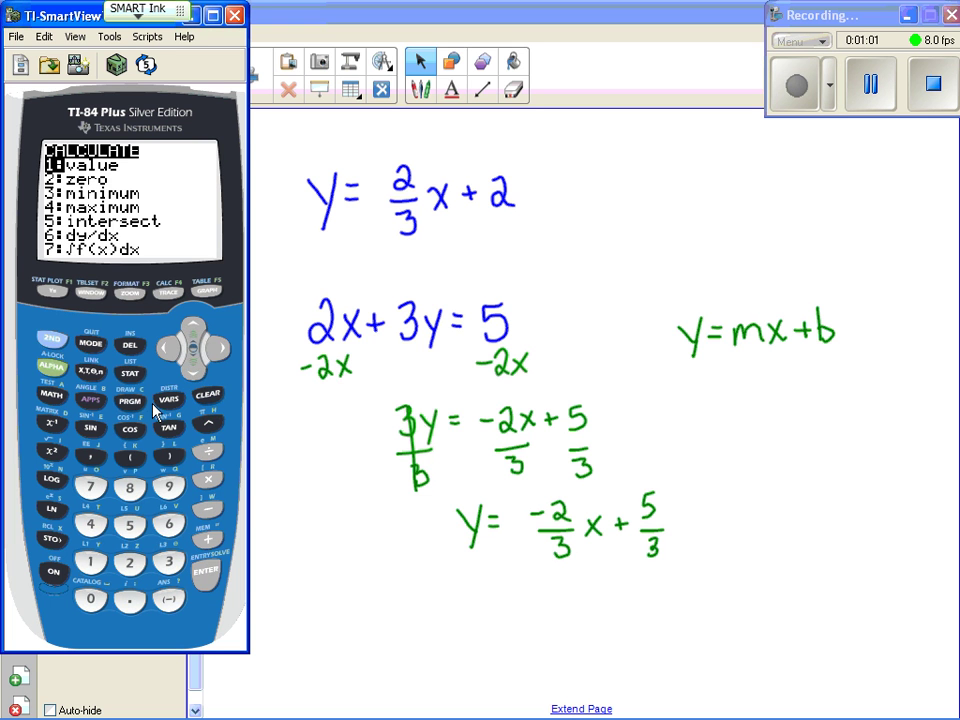
pyautogui.click(205, 574)
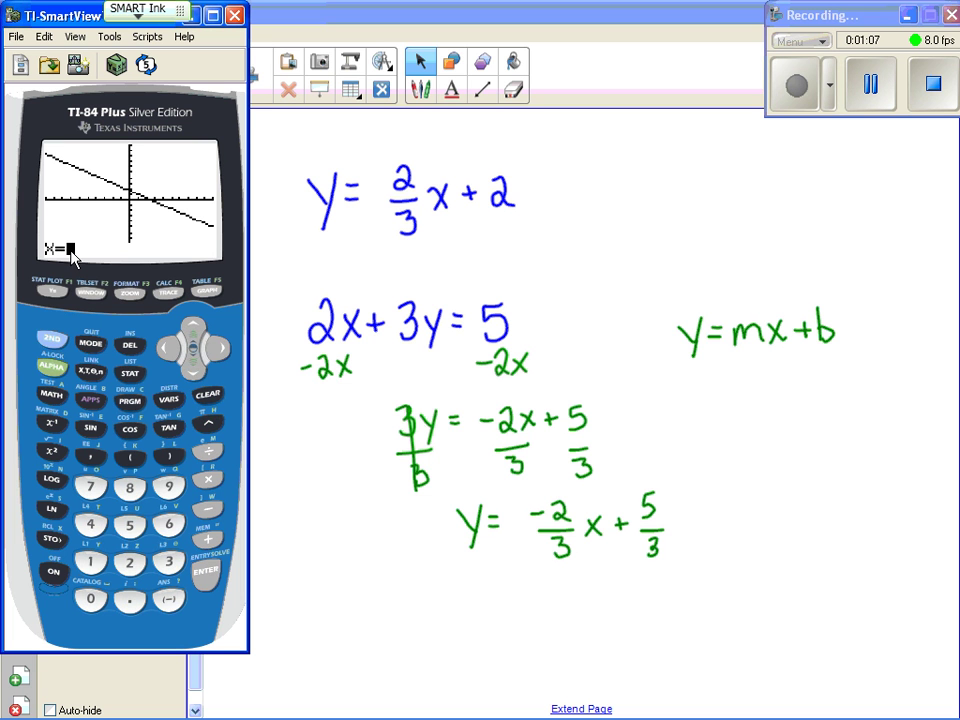
pyautogui.click(95, 603)
pyautogui.click(205, 573)
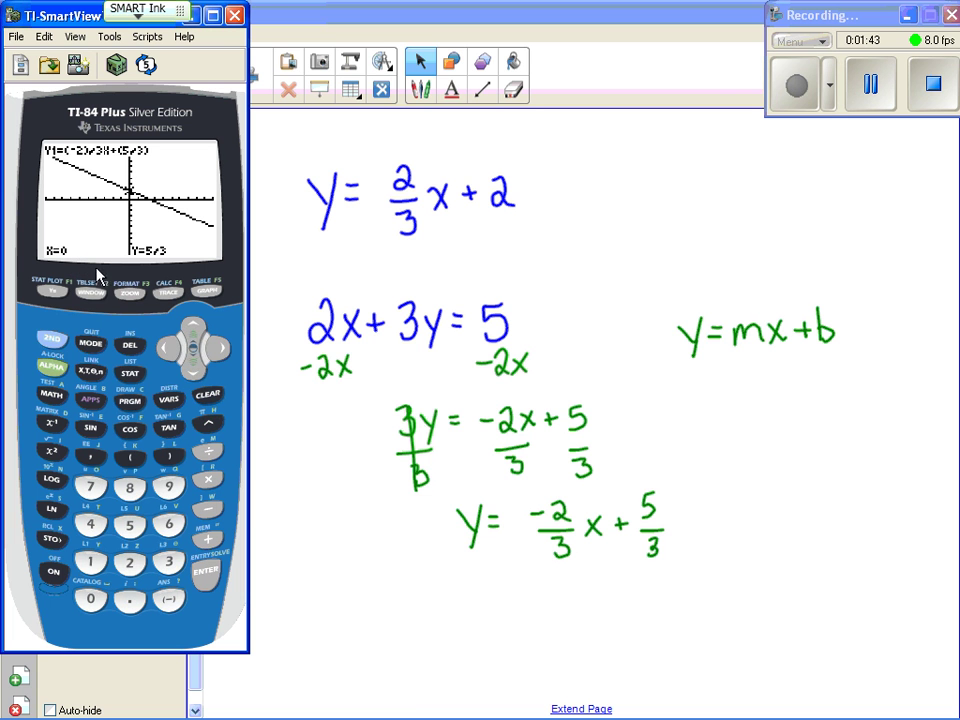
# Step: Switch to the pen and bring up the calculator's CALCULATE menu
pyautogui.click(420, 88)
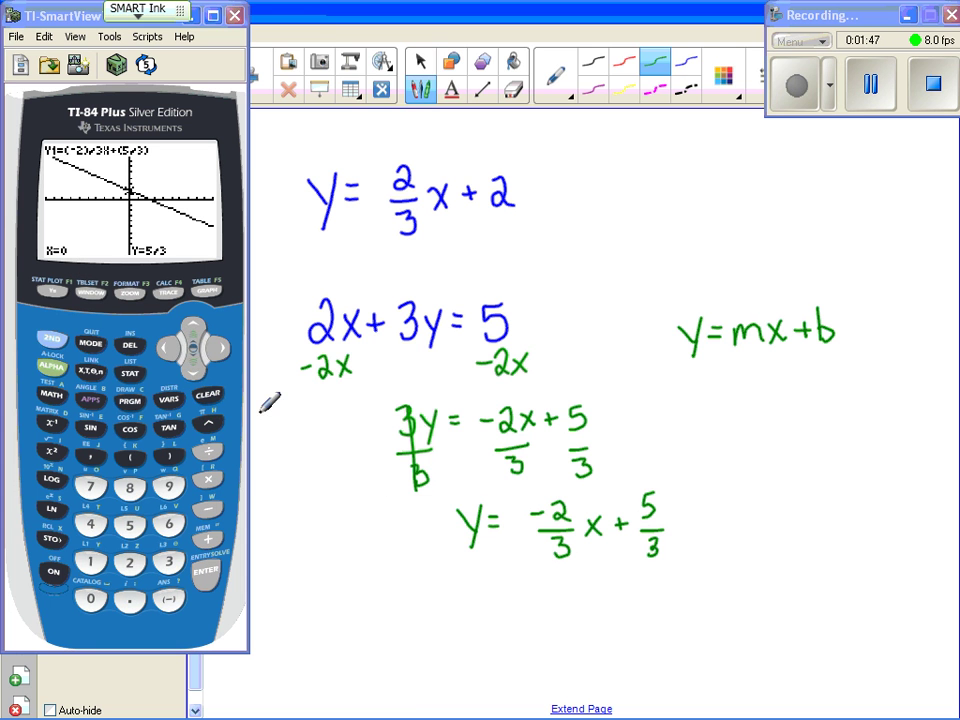
pyautogui.click(50, 340)
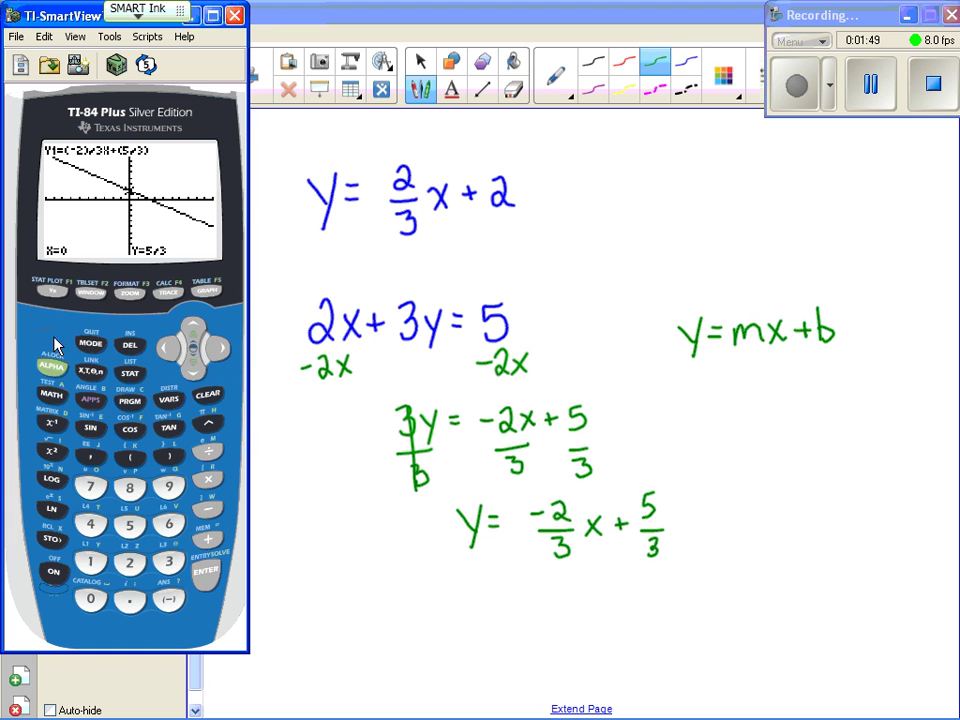
pyautogui.click(170, 296)
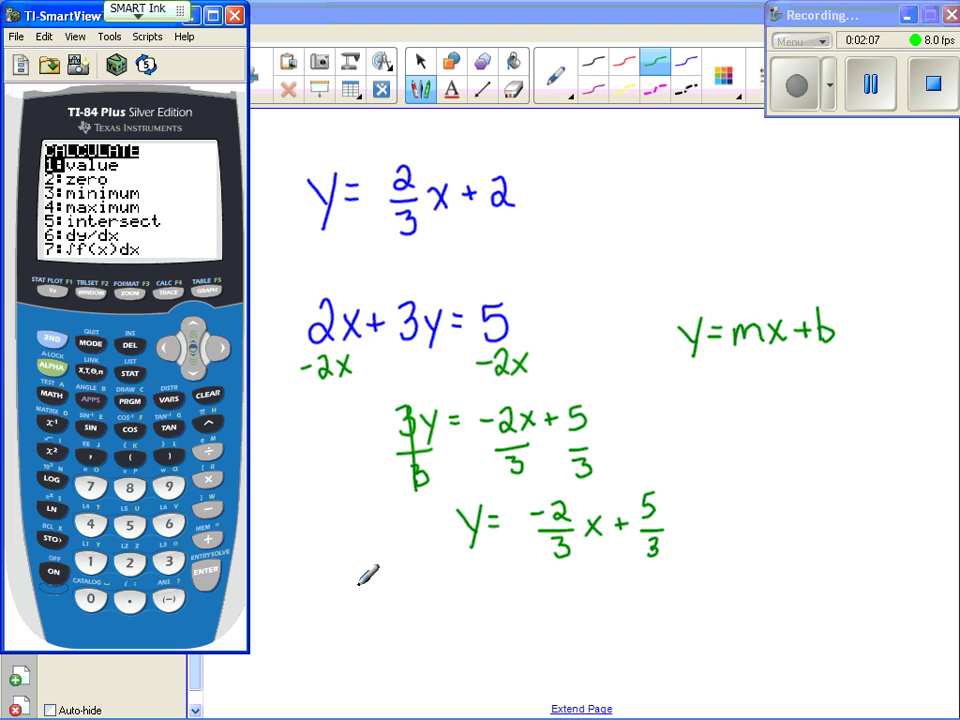
# Step: Handwrite 'Zero of the function x-intercept' in green below the equations
pyautogui.moveTo(333, 592)
pyautogui.mouseDown()
pyautogui.moveTo(357, 615)
pyautogui.moveTo(378, 610)
pyautogui.moveTo(386, 583)
pyautogui.moveTo(440, 594)
pyautogui.moveTo(437, 580)
pyautogui.moveTo(440, 592)
pyautogui.moveTo(448, 586)
pyautogui.mouseUp()
pyautogui.moveTo(362, 630)
pyautogui.mouseDown()
pyautogui.moveTo(404, 637)
pyautogui.moveTo(405, 647)
pyautogui.moveTo(426, 620)
pyautogui.moveTo(425, 634)
pyautogui.moveTo(443, 637)
pyautogui.moveTo(461, 617)
pyautogui.moveTo(482, 620)
pyautogui.moveTo(486, 632)
pyautogui.moveTo(512, 617)
pyautogui.mouseUp()
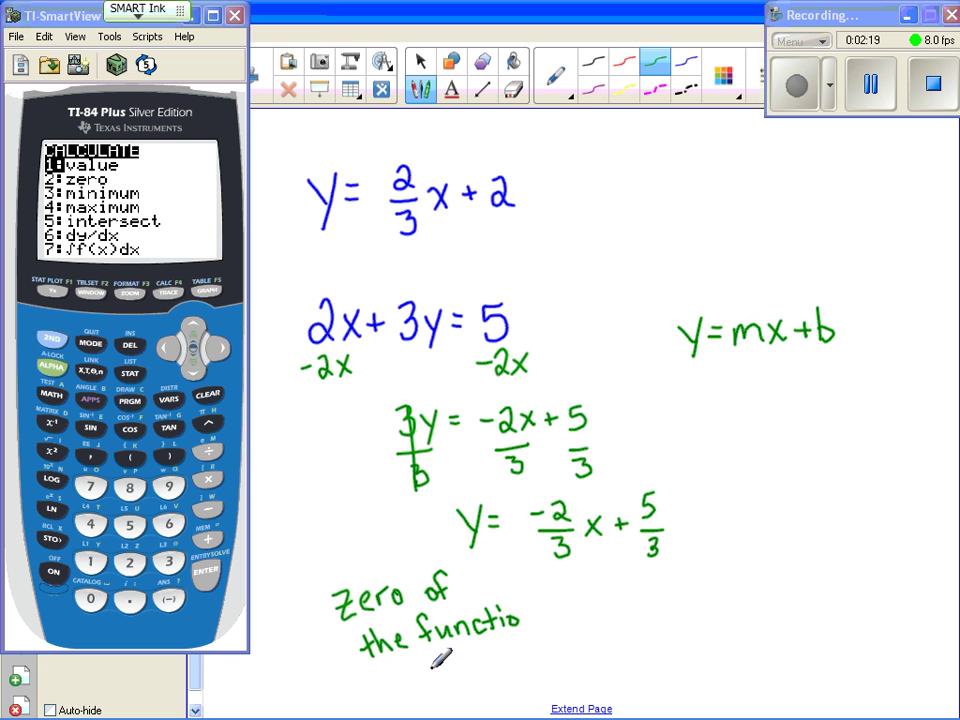
pyautogui.moveTo(429, 666)
pyautogui.mouseDown()
pyautogui.moveTo(442, 687)
pyautogui.moveTo(428, 688)
pyautogui.mouseUp()
pyautogui.moveTo(520, 620); pyautogui.dragTo(536, 614)
pyautogui.moveTo(447, 672)
pyautogui.mouseDown()
pyautogui.moveTo(508, 683)
pyautogui.moveTo(515, 662)
pyautogui.moveTo(522, 681)
pyautogui.moveTo(540, 664)
pyautogui.moveTo(544, 672)
pyautogui.mouseUp()
pyautogui.click(476, 666)
pyautogui.moveTo(555, 667)
pyautogui.mouseDown()
pyautogui.moveTo(563, 663)
pyautogui.moveTo(566, 680)
pyautogui.moveTo(584, 670)
pyautogui.mouseUp()
pyautogui.moveTo(577, 660); pyautogui.dragTo(590, 659)
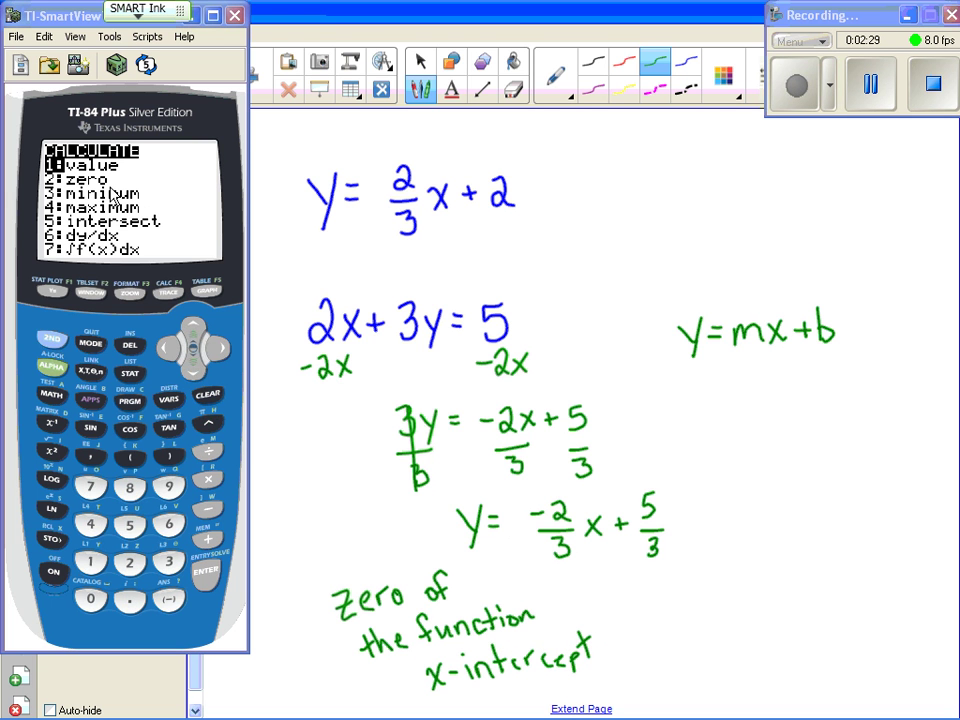
# Step: Start the 2:zero calculation and set the left bound at X=0
pyautogui.click(195, 372)
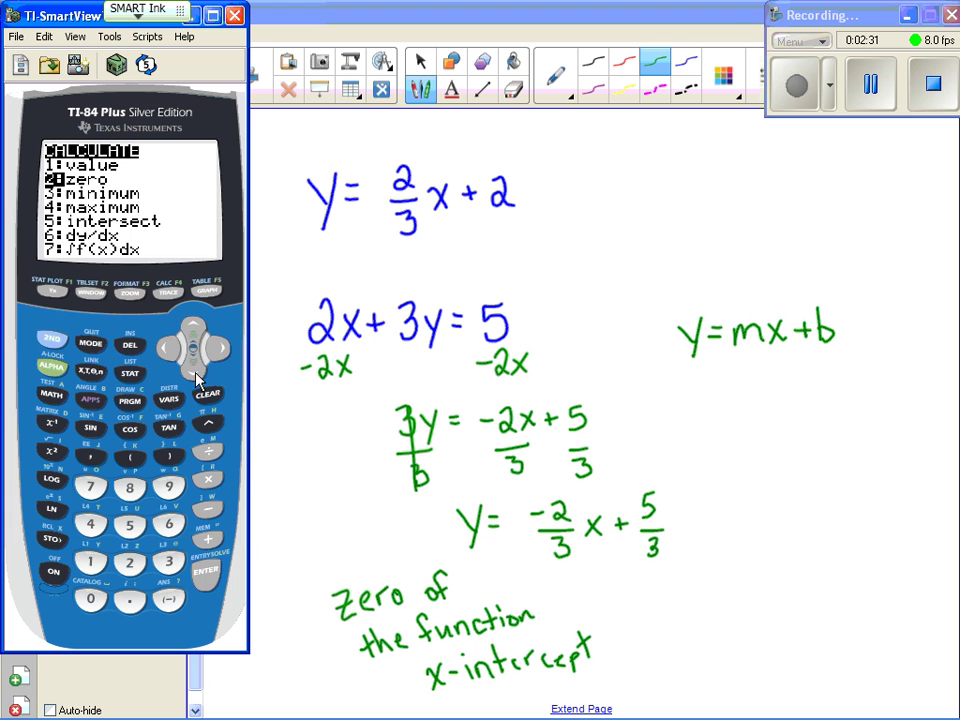
pyautogui.click(207, 574)
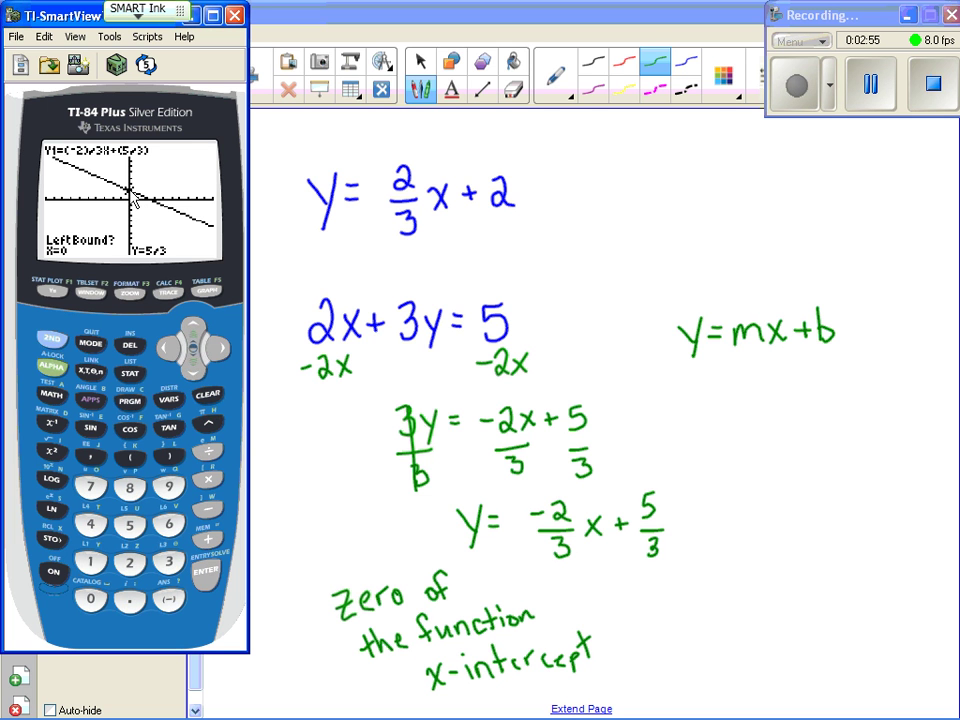
pyautogui.click(211, 567)
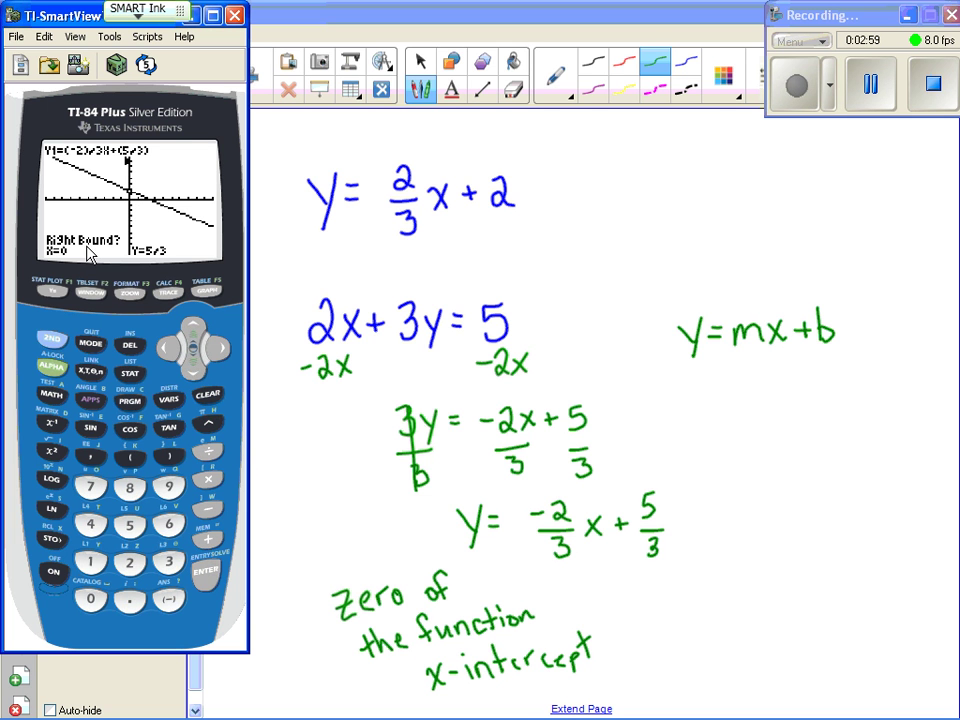
# Step: Trace right past the zero and set the right bound at X=4.0425532
pyautogui.click(224, 350)
pyautogui.click(224, 350)
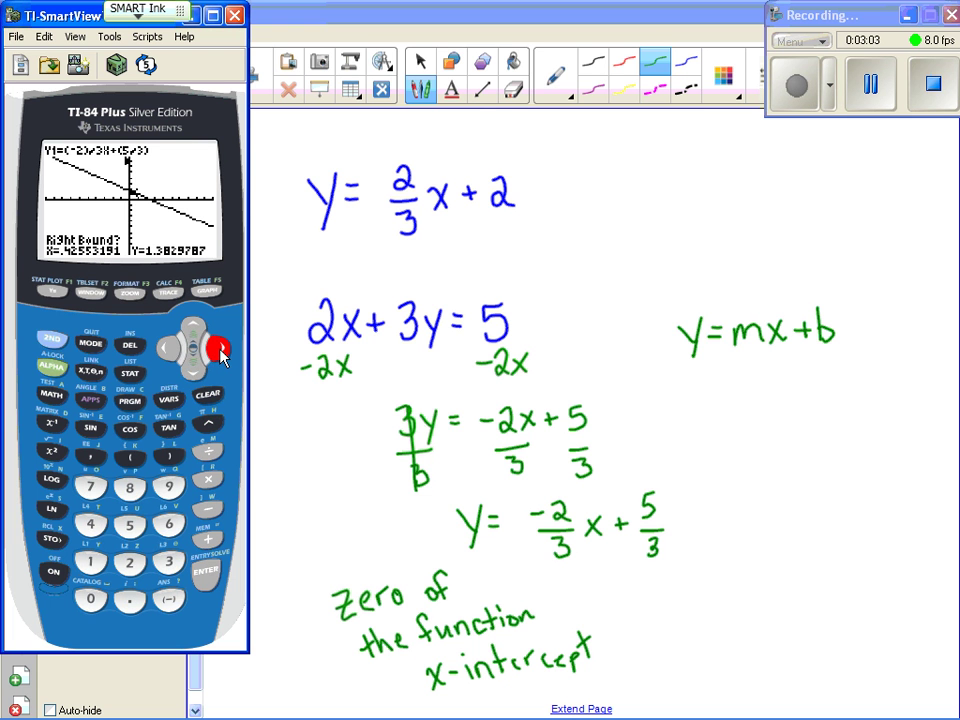
pyautogui.click(223, 350)
pyautogui.click(221, 350)
pyautogui.click(221, 350)
pyautogui.click(221, 350)
pyautogui.click(221, 350)
pyautogui.click(221, 350)
pyautogui.click(221, 350)
pyautogui.click(221, 350)
pyautogui.click(221, 350)
pyautogui.click(221, 350)
pyautogui.click(221, 350)
pyautogui.click(222, 352)
pyautogui.click(222, 350)
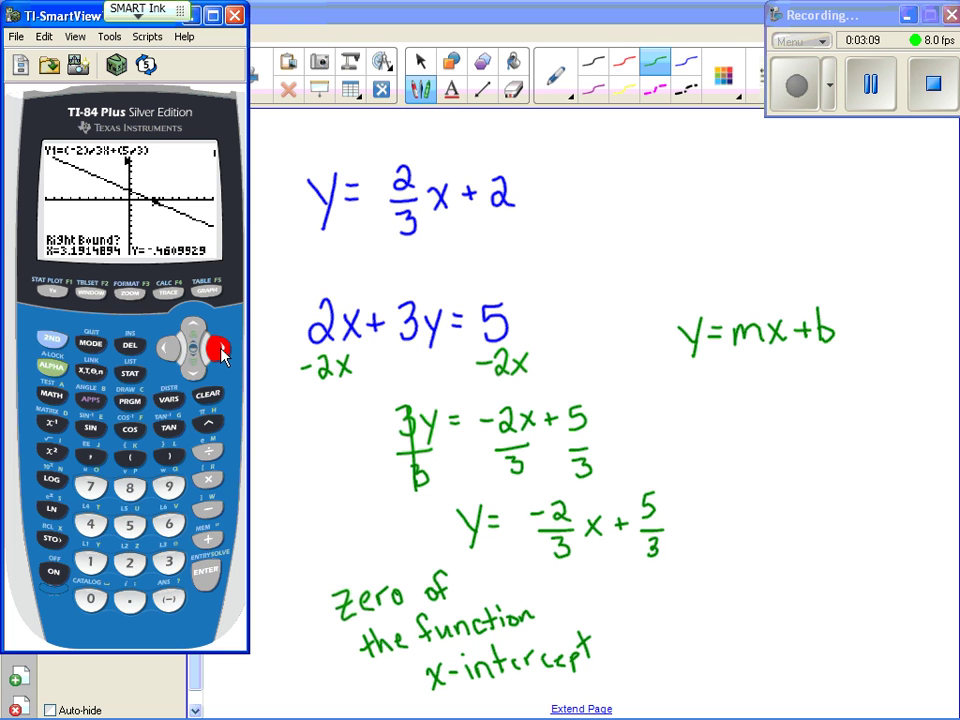
pyautogui.click(222, 350)
pyautogui.click(222, 350)
pyautogui.click(222, 350)
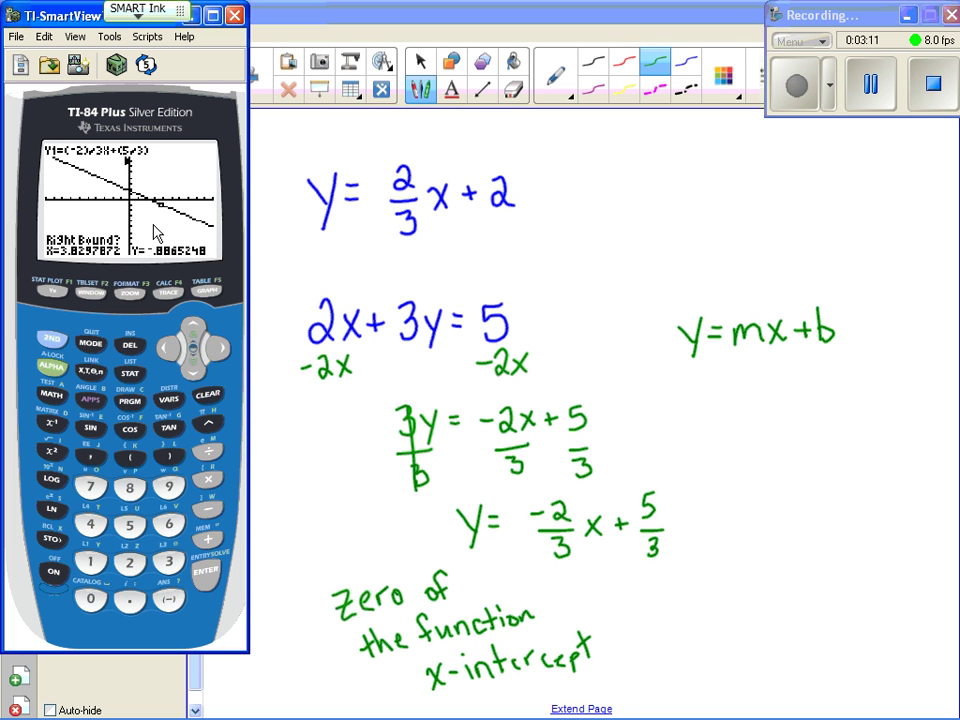
pyautogui.press('Right')
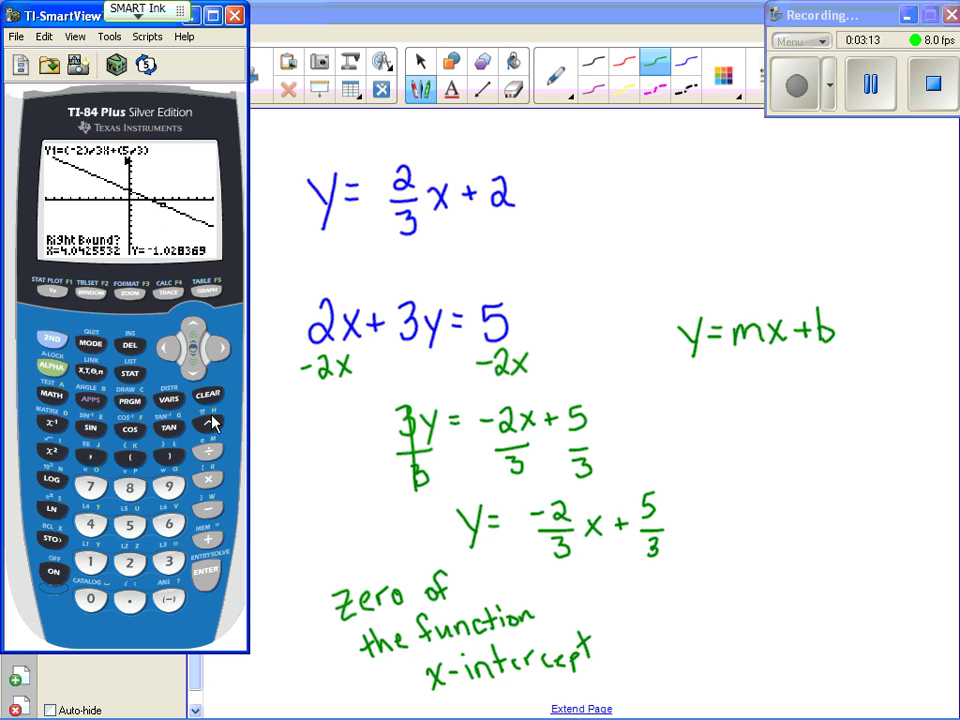
pyautogui.click(207, 575)
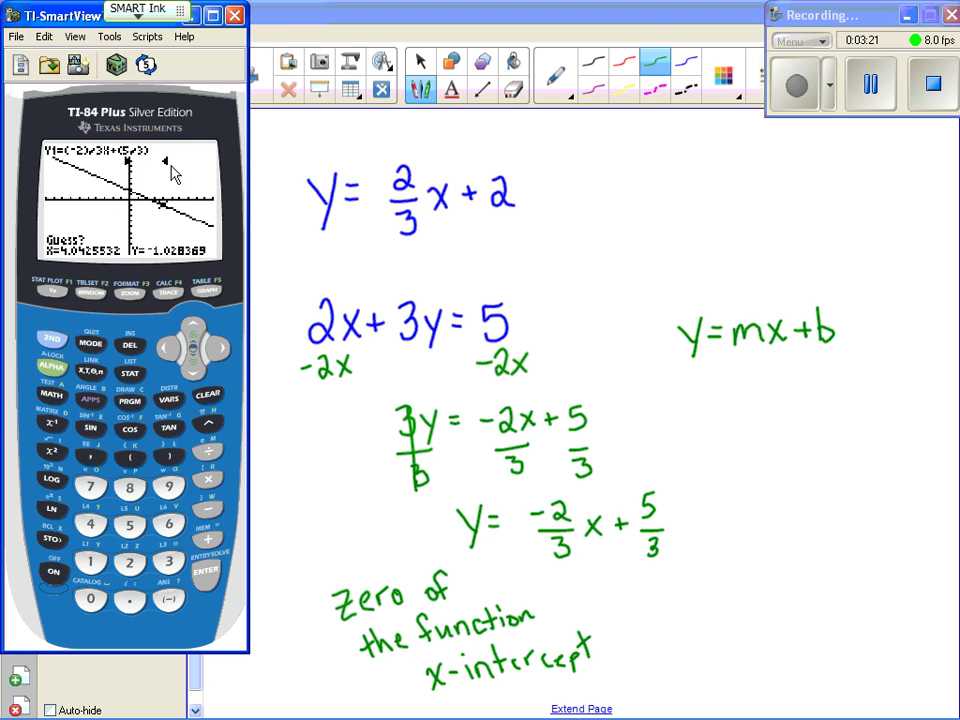
# Step: Move the guess left and compute the zero at X=2.5, Y=0
pyautogui.click(168, 352)
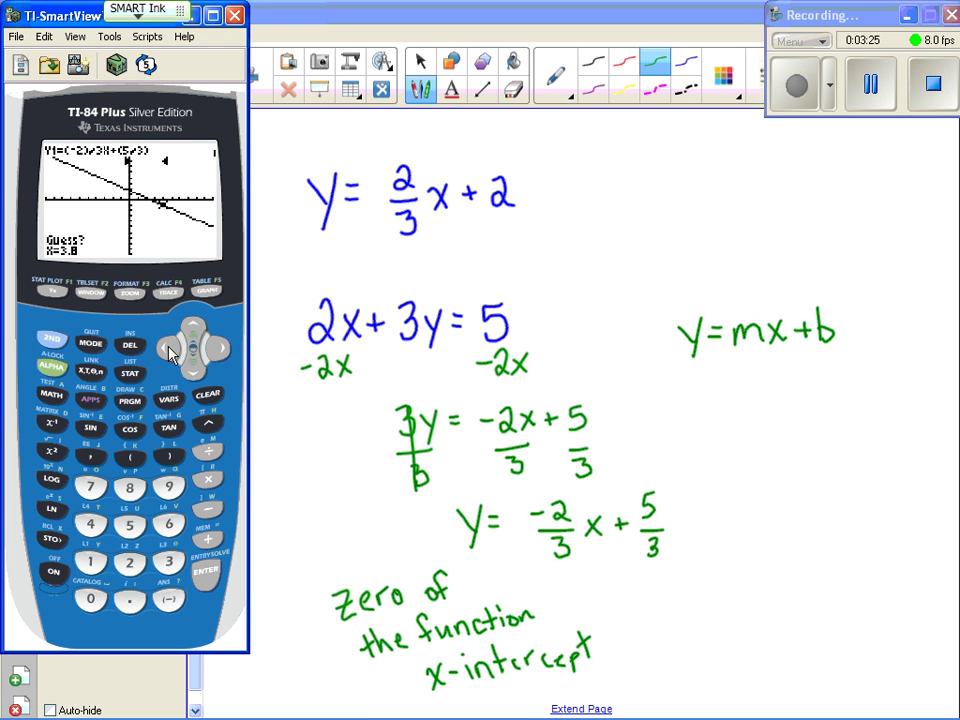
pyautogui.click(168, 352)
pyautogui.click(168, 352)
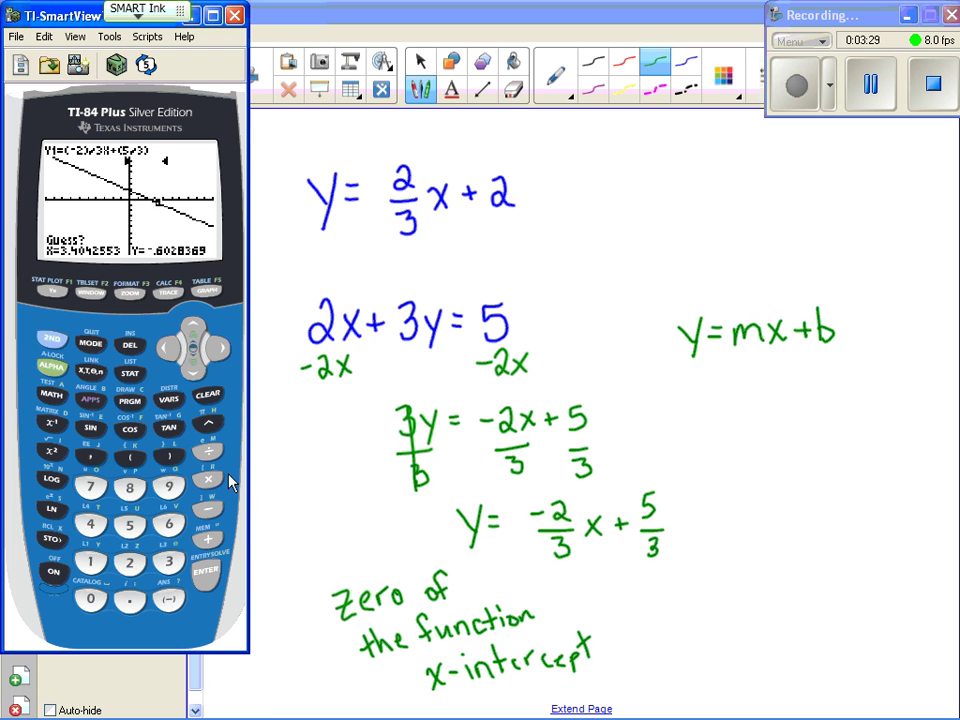
pyautogui.click(207, 574)
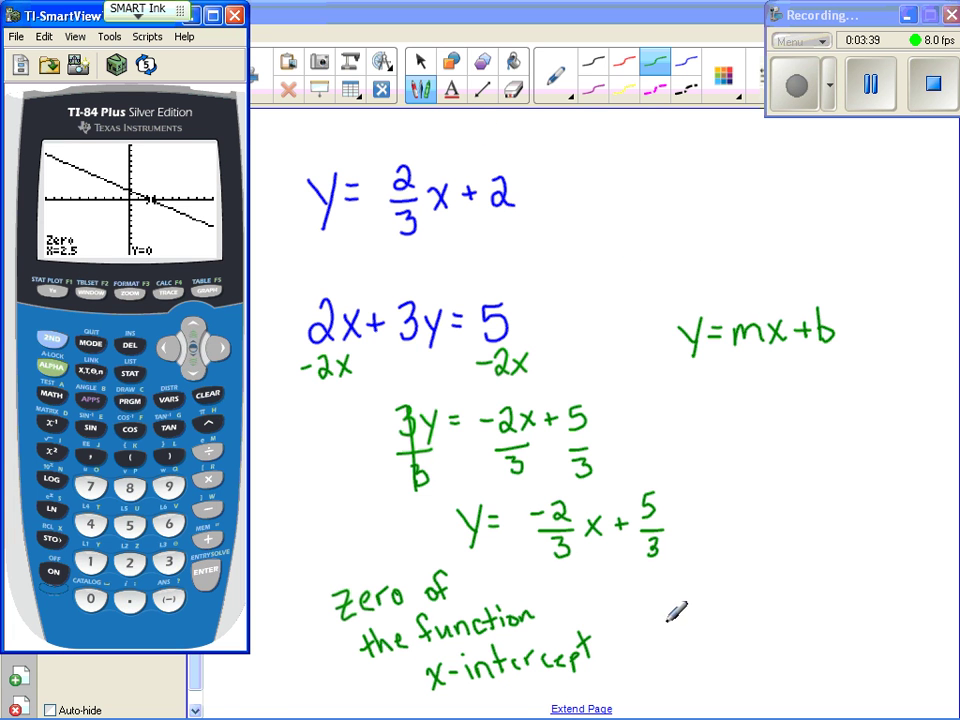
# Step: Handwrite the point (2.5,0) beside the x-intercept note
pyautogui.moveTo(668, 616)
pyautogui.mouseDown()
pyautogui.moveTo(662, 650)
pyautogui.moveTo(685, 637)
pyautogui.moveTo(741, 652)
pyautogui.mouseUp()
pyautogui.click(700, 640)
pyautogui.moveTo(769, 610); pyautogui.dragTo(782, 642)
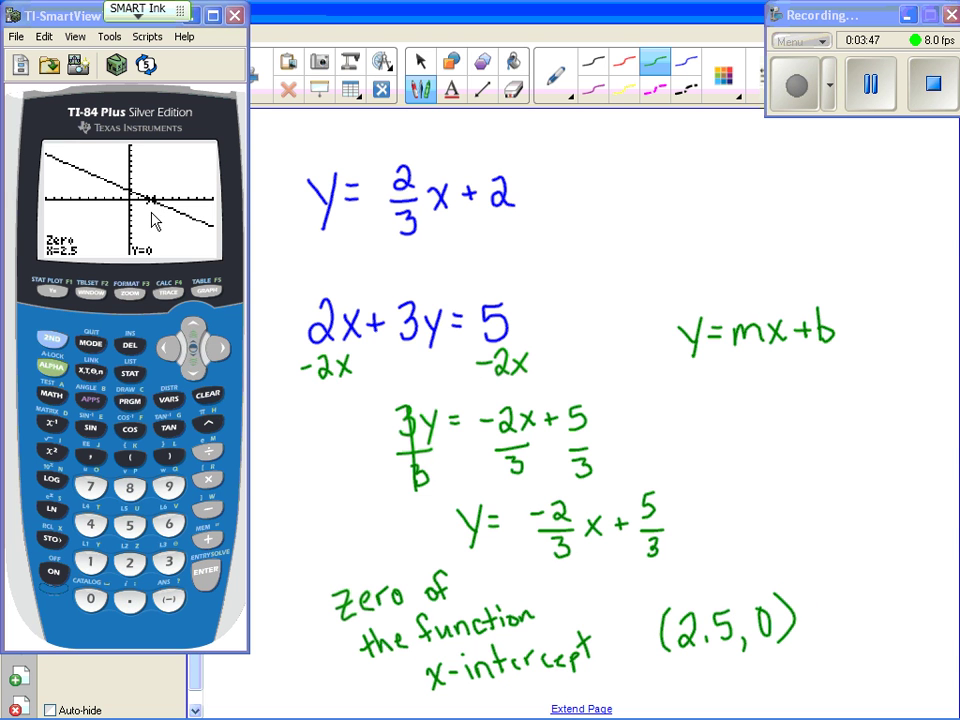
# Step: Write 0 = -2/3x + 5/3 in red and add a new blank page
pyautogui.click(625, 62)
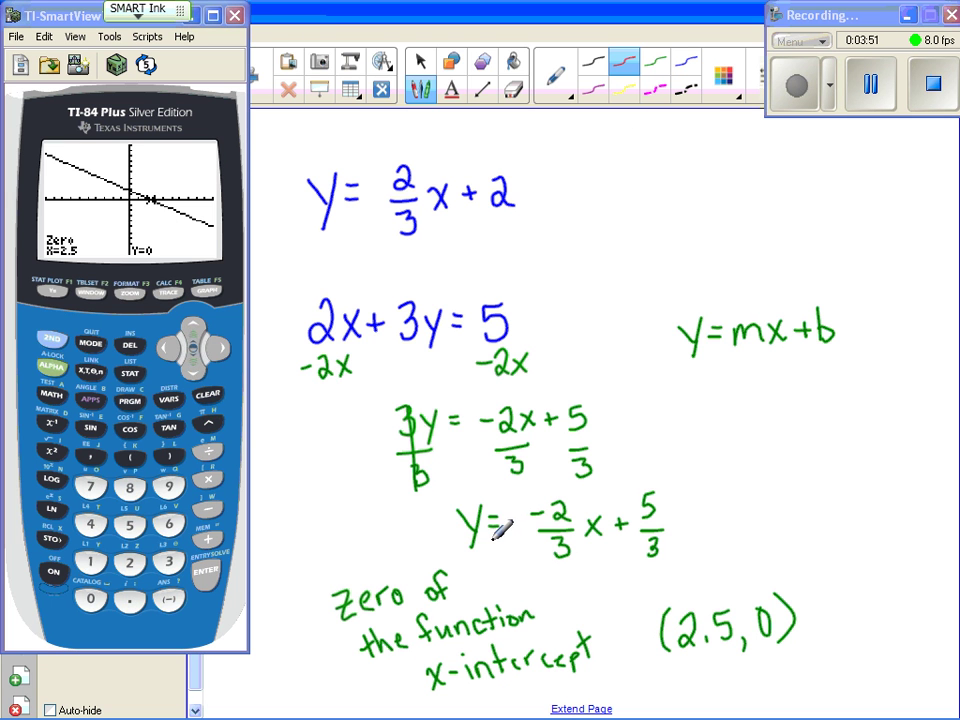
pyautogui.moveTo(767, 491)
pyautogui.mouseDown()
pyautogui.moveTo(797, 500)
pyautogui.moveTo(797, 509)
pyautogui.moveTo(823, 493)
pyautogui.mouseUp()
pyautogui.moveTo(826, 486); pyautogui.dragTo(841, 500)
pyautogui.moveTo(826, 509)
pyautogui.mouseDown()
pyautogui.moveTo(843, 508)
pyautogui.moveTo(832, 542)
pyautogui.moveTo(865, 519)
pyautogui.moveTo(851, 520)
pyautogui.moveTo(891, 510)
pyautogui.moveTo(883, 520)
pyautogui.moveTo(907, 505)
pyautogui.moveTo(925, 513)
pyautogui.moveTo(908, 545)
pyautogui.mouseUp()
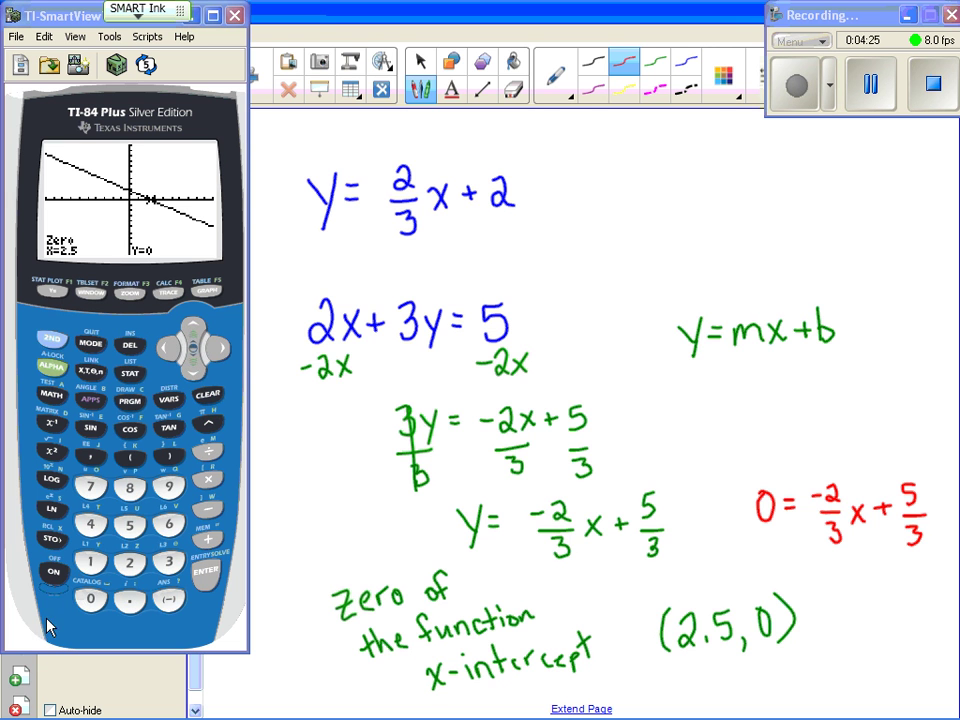
pyautogui.click(16, 679)
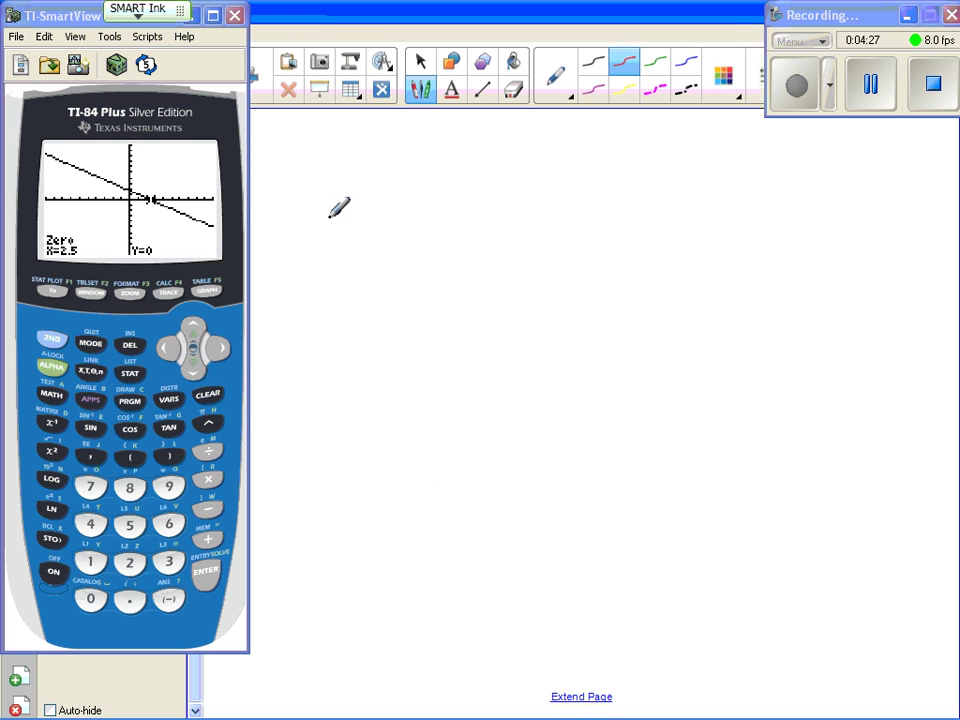
# Step: Handwrite y = 3x + 2 in black ink near the top of the new page
pyautogui.click(593, 61)
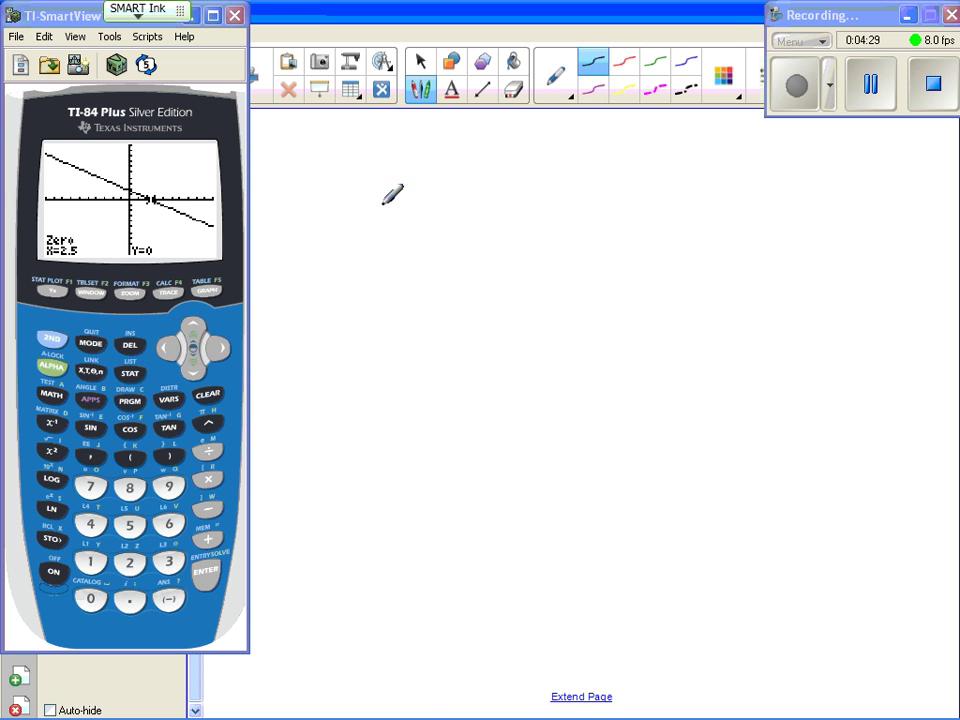
pyautogui.moveTo(318, 202)
pyautogui.mouseDown()
pyautogui.moveTo(338, 225)
pyautogui.moveTo(340, 262)
pyautogui.mouseUp()
pyautogui.moveTo(357, 216); pyautogui.dragTo(370, 214)
pyautogui.moveTo(357, 224)
pyautogui.mouseDown()
pyautogui.moveTo(424, 214)
pyautogui.moveTo(404, 226)
pyautogui.moveTo(454, 224)
pyautogui.moveTo(436, 226)
pyautogui.moveTo(494, 211)
pyautogui.moveTo(484, 223)
pyautogui.moveTo(527, 221)
pyautogui.mouseUp()
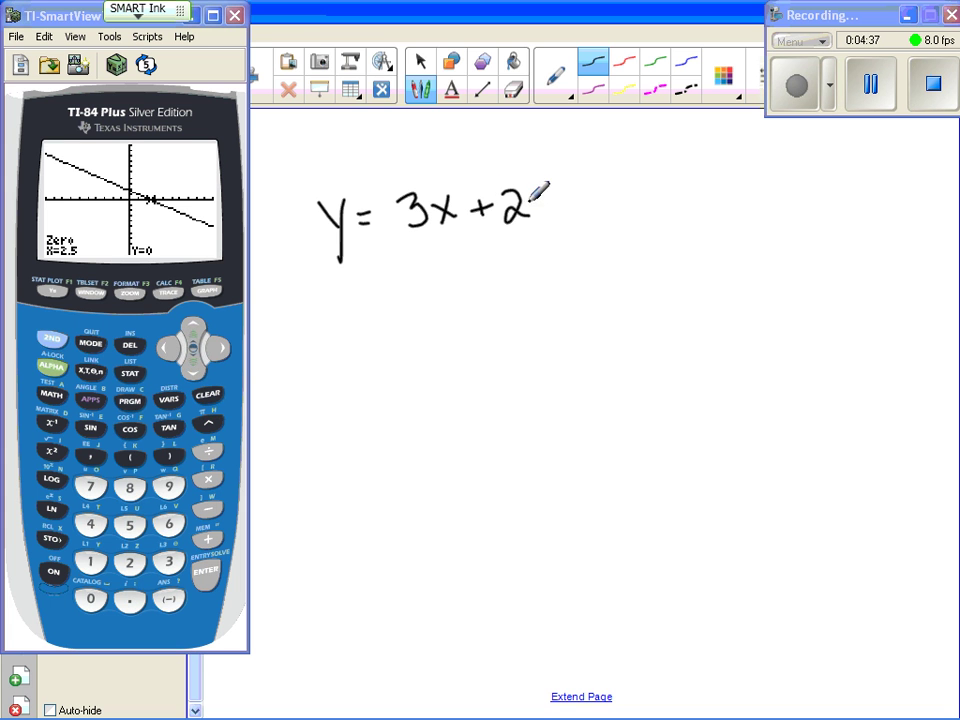
# Step: Switch off Y1, enter Y2 = 3X+2, and graph the steep line
pyautogui.click(54, 292)
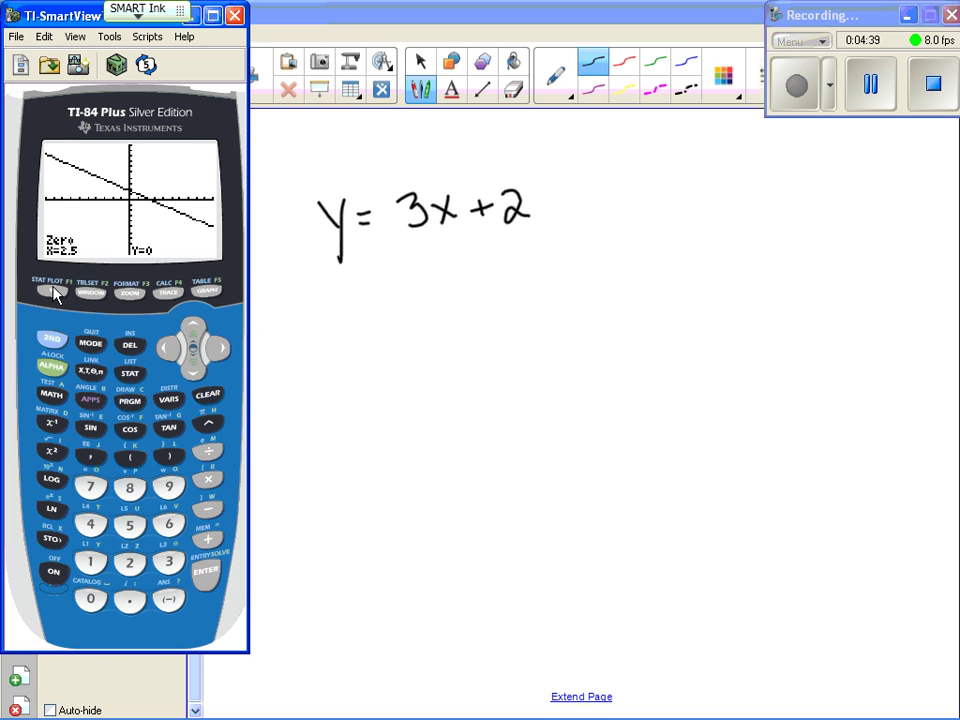
pyautogui.click(170, 350)
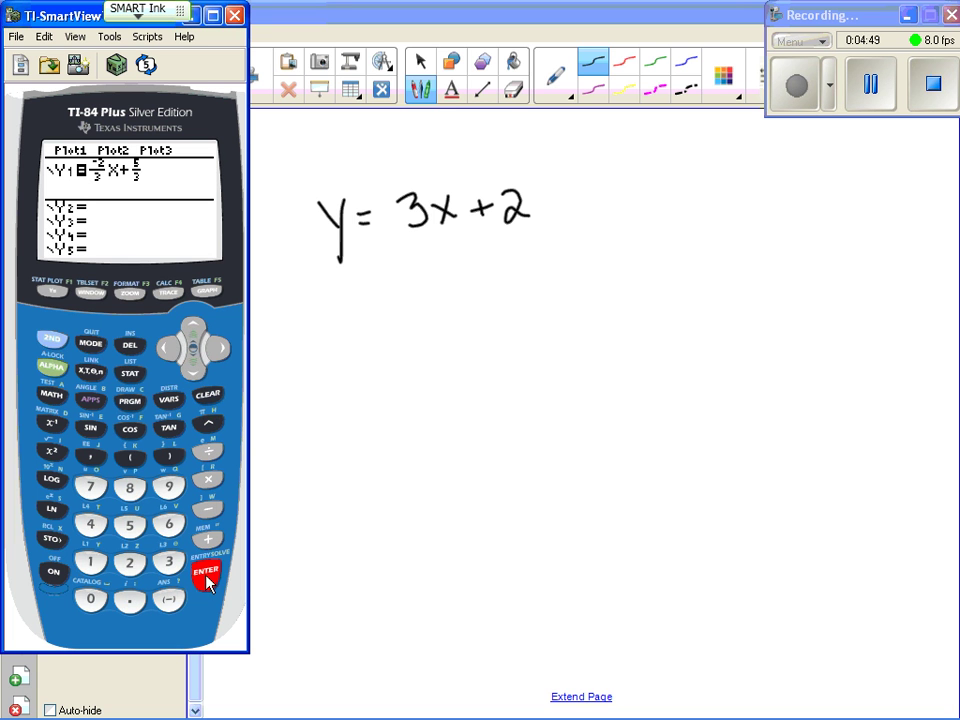
pyautogui.click(193, 375)
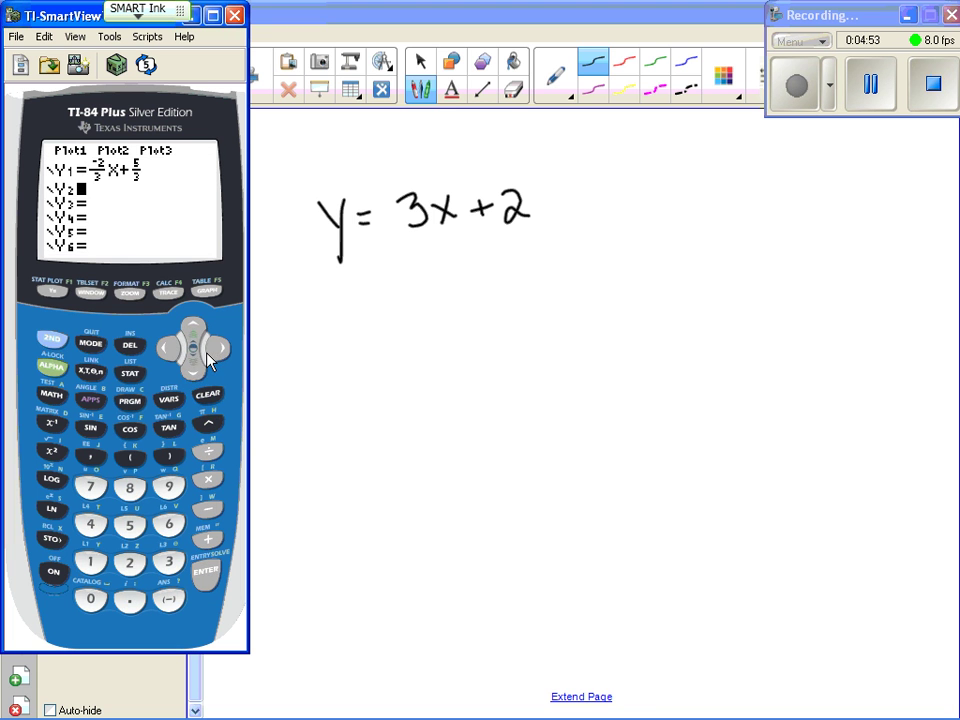
pyautogui.click(220, 349)
pyautogui.click(172, 565)
pyautogui.click(91, 372)
pyautogui.click(210, 578)
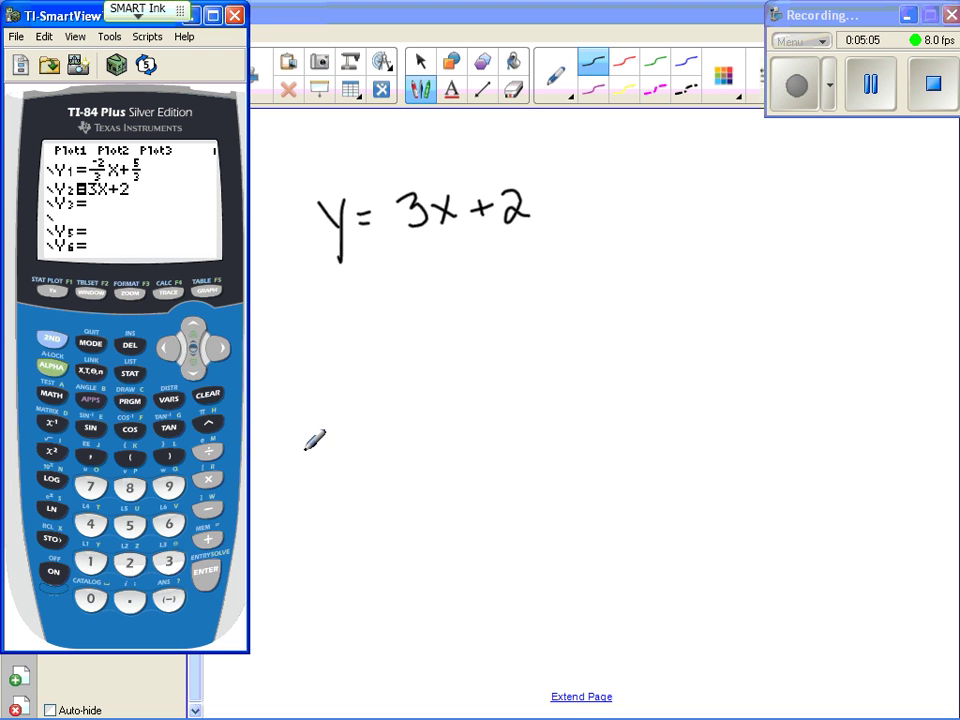
pyautogui.click(208, 291)
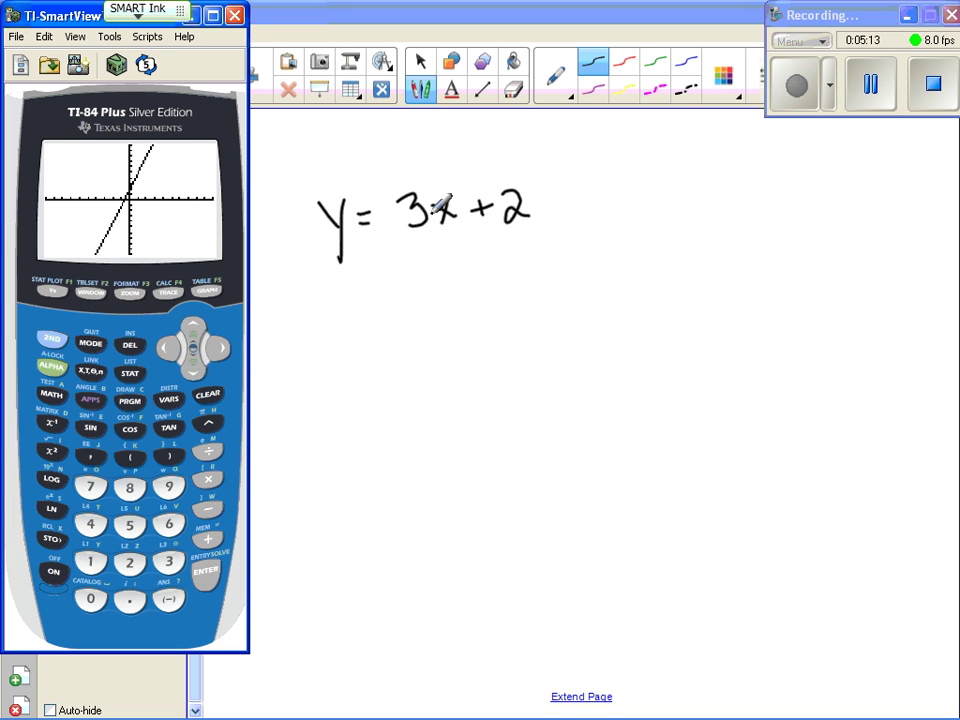
# Step: Trace to X=0, Y=2 and handwrite '(0,2) y-int' beneath the equation
pyautogui.click(170, 293)
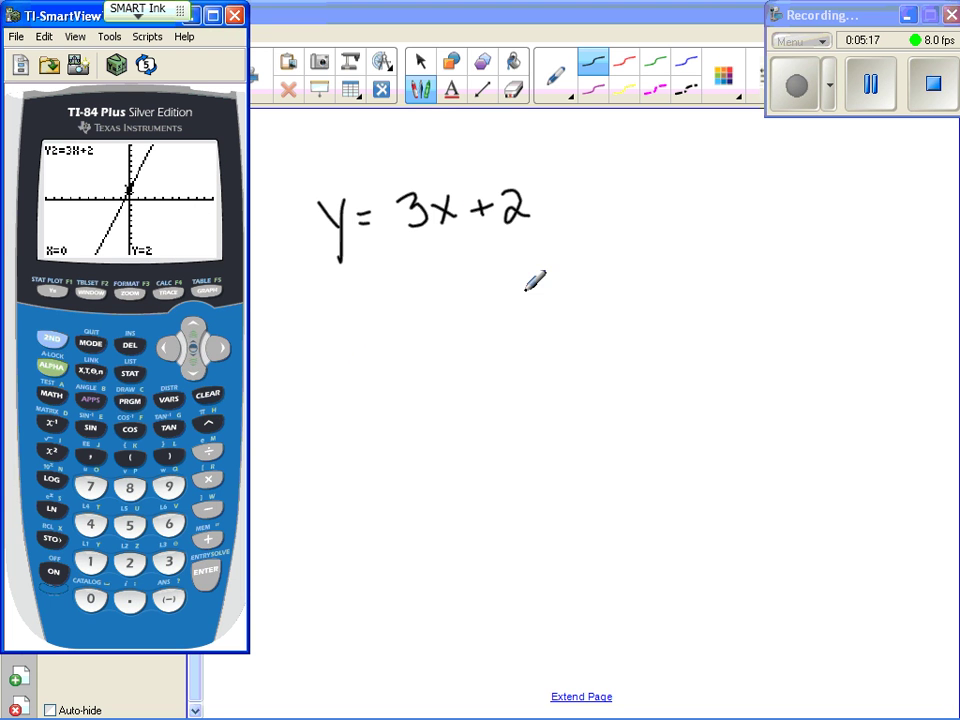
pyautogui.moveTo(490, 259)
pyautogui.mouseDown()
pyautogui.moveTo(505, 285)
pyautogui.moveTo(512, 261)
pyautogui.moveTo(550, 262)
pyautogui.moveTo(567, 289)
pyautogui.mouseUp()
pyautogui.moveTo(608, 258)
pyautogui.mouseDown()
pyautogui.moveTo(628, 287)
pyautogui.moveTo(635, 258)
pyautogui.moveTo(653, 265)
pyautogui.moveTo(650, 242)
pyautogui.moveTo(659, 277)
pyautogui.mouseUp()
pyautogui.moveTo(665, 277); pyautogui.dragTo(687, 280)
pyautogui.moveTo(681, 245); pyautogui.dragTo(695, 240)
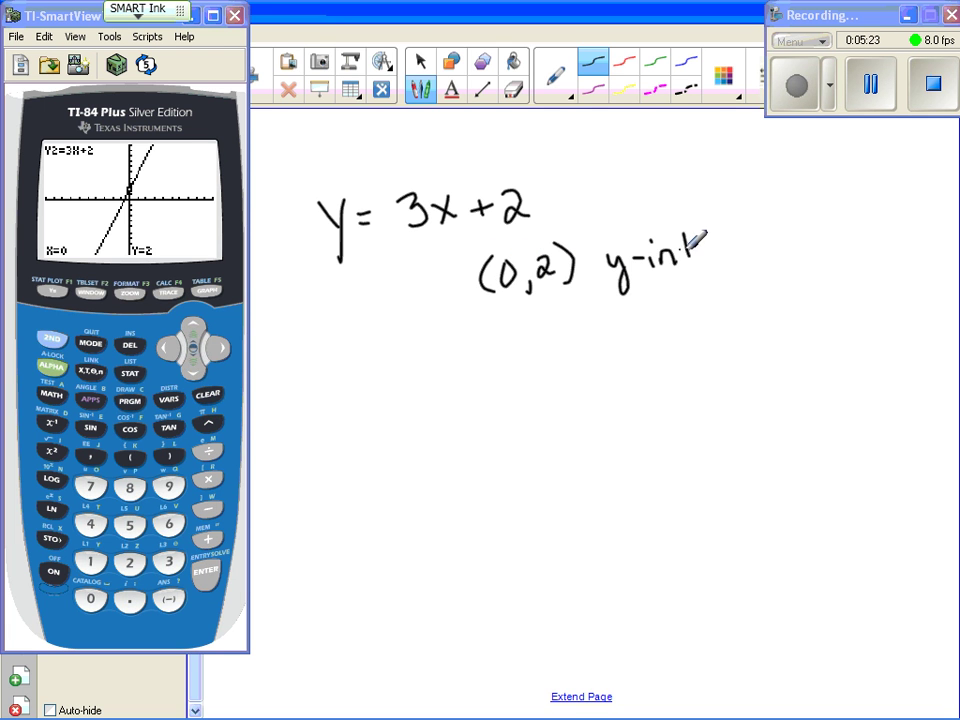
# Step: Start the 2:zero calculation on Y2 and set the left bound at X=-1.276596
pyautogui.click(52, 347)
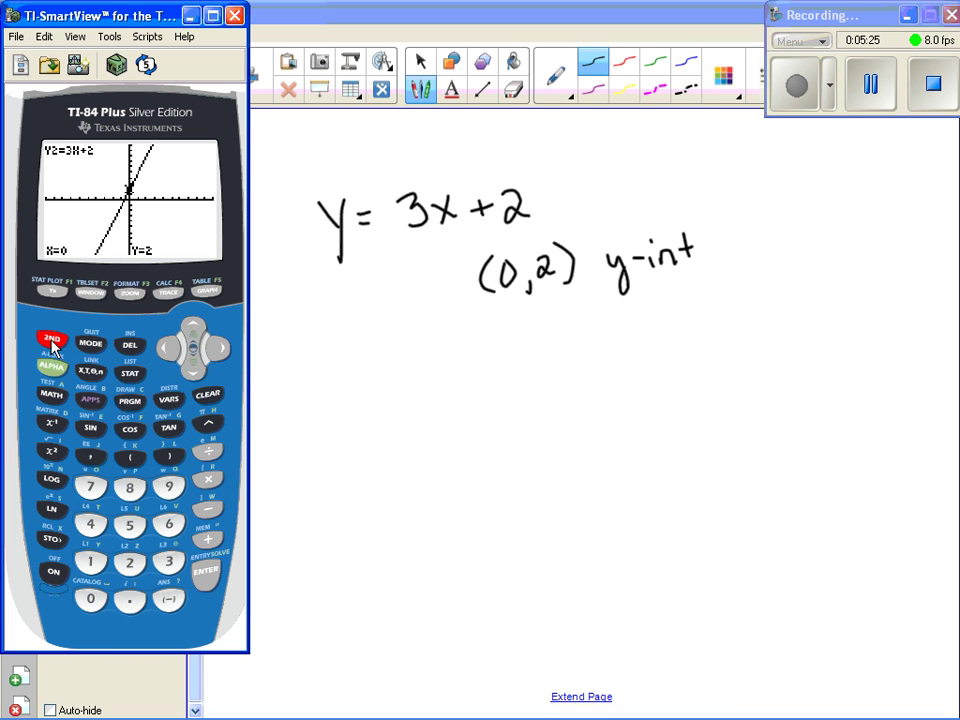
pyautogui.click(168, 292)
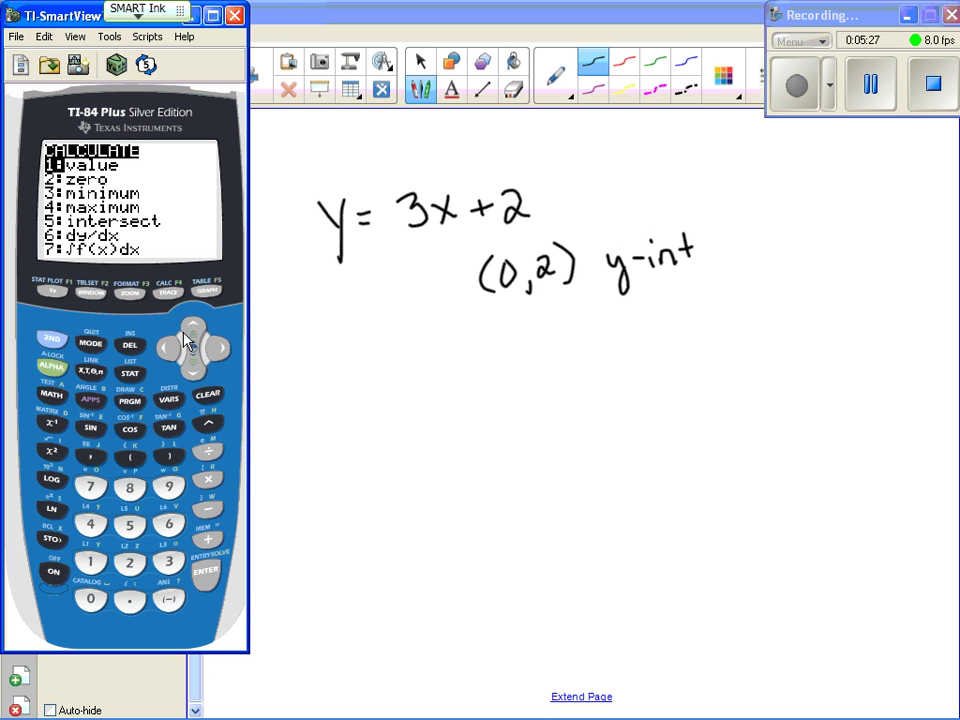
pyautogui.click(129, 568)
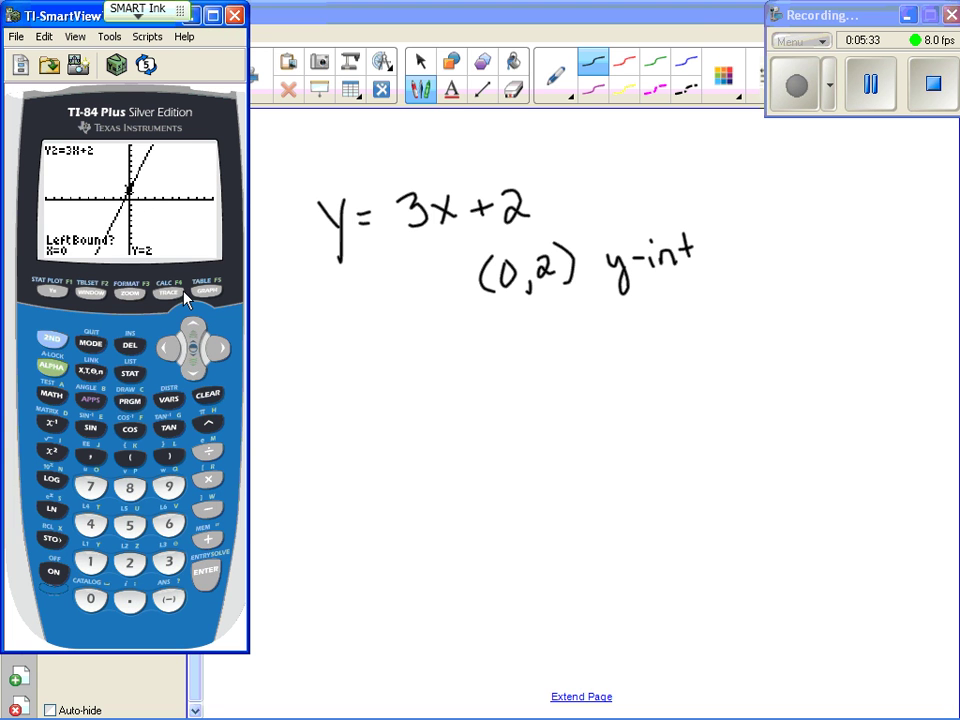
pyautogui.click(168, 352)
pyautogui.click(168, 350)
pyautogui.click(168, 350)
pyautogui.click(168, 350)
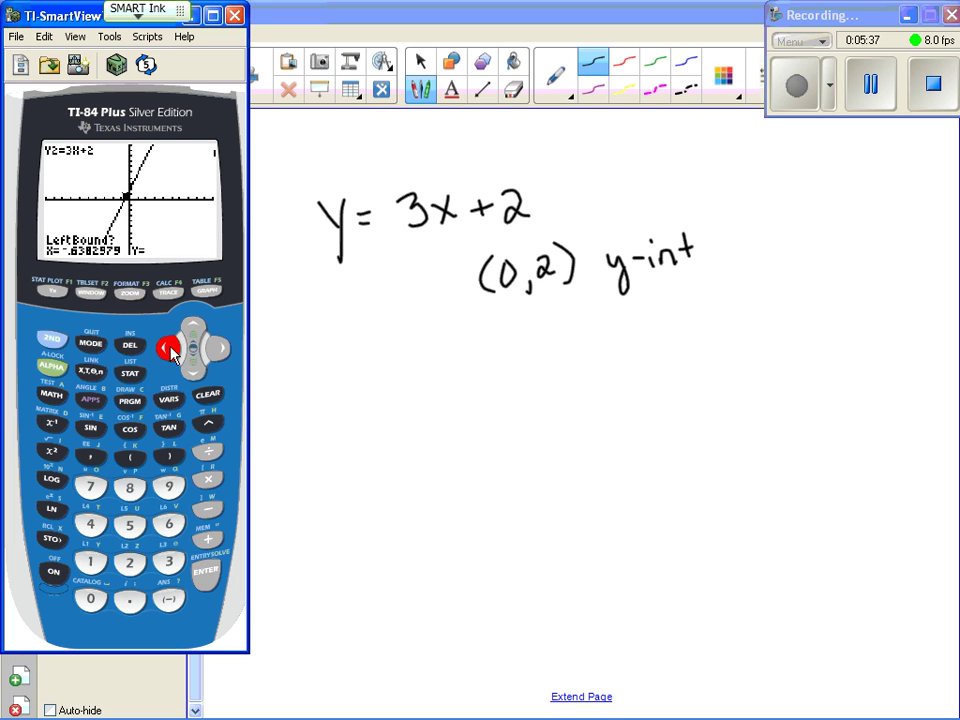
pyautogui.click(168, 350)
pyautogui.click(168, 350)
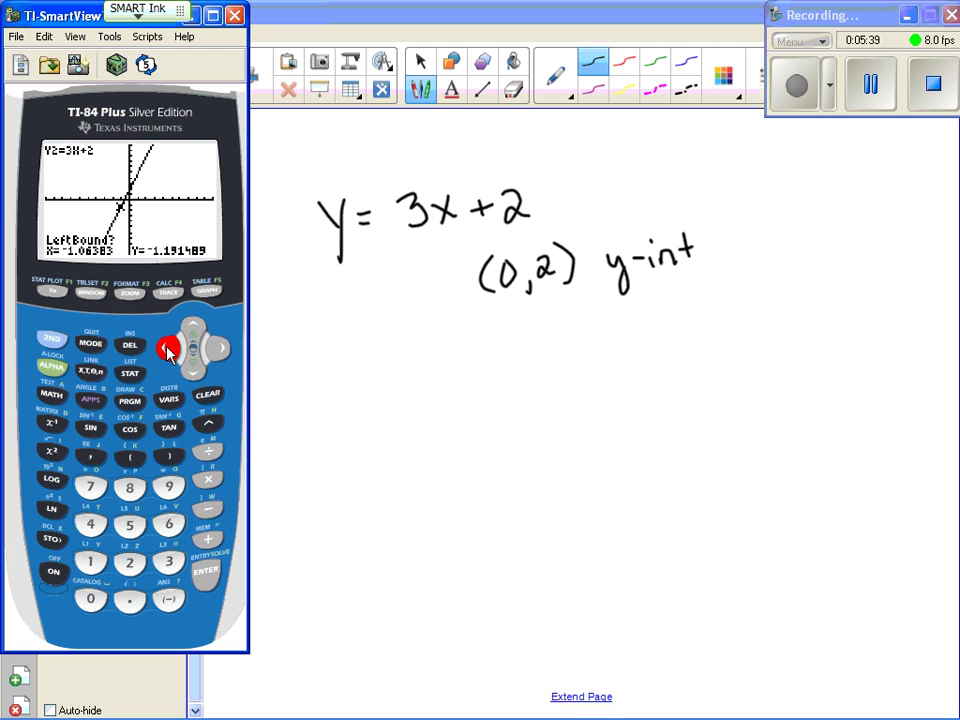
pyautogui.press('Left')
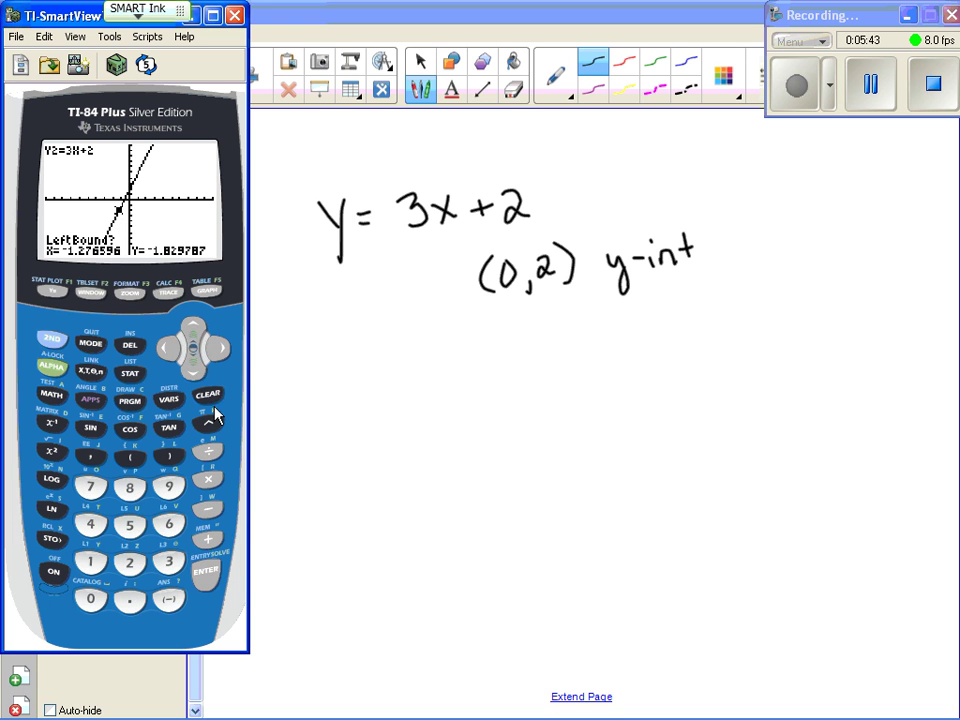
pyautogui.click(205, 570)
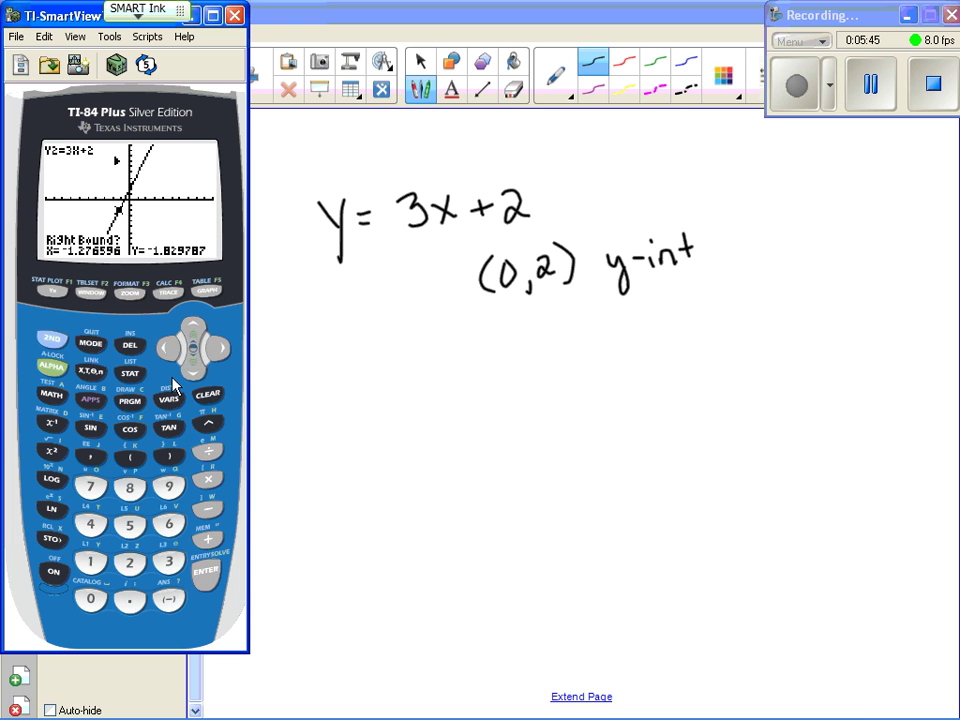
# Step: Set the right bound at X=0, then guess and compute the zero X=-.6666667
pyautogui.click(217, 347)
pyautogui.click(218, 349)
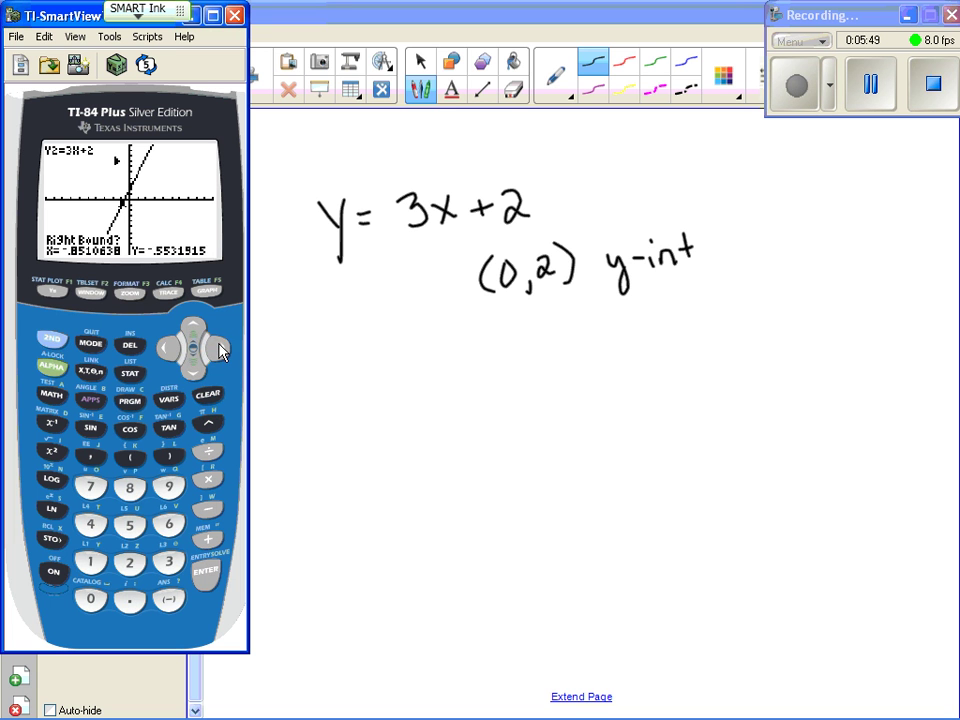
pyautogui.click(218, 349)
pyautogui.click(218, 349)
pyautogui.click(218, 349)
pyautogui.click(218, 350)
pyautogui.click(211, 575)
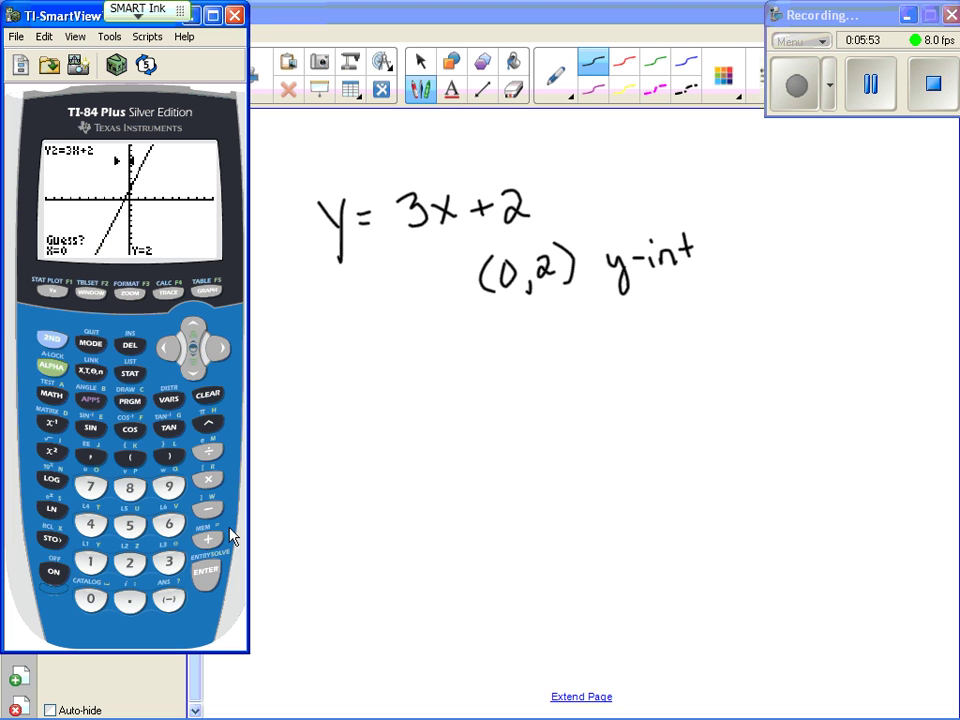
pyautogui.click(168, 349)
pyautogui.click(168, 350)
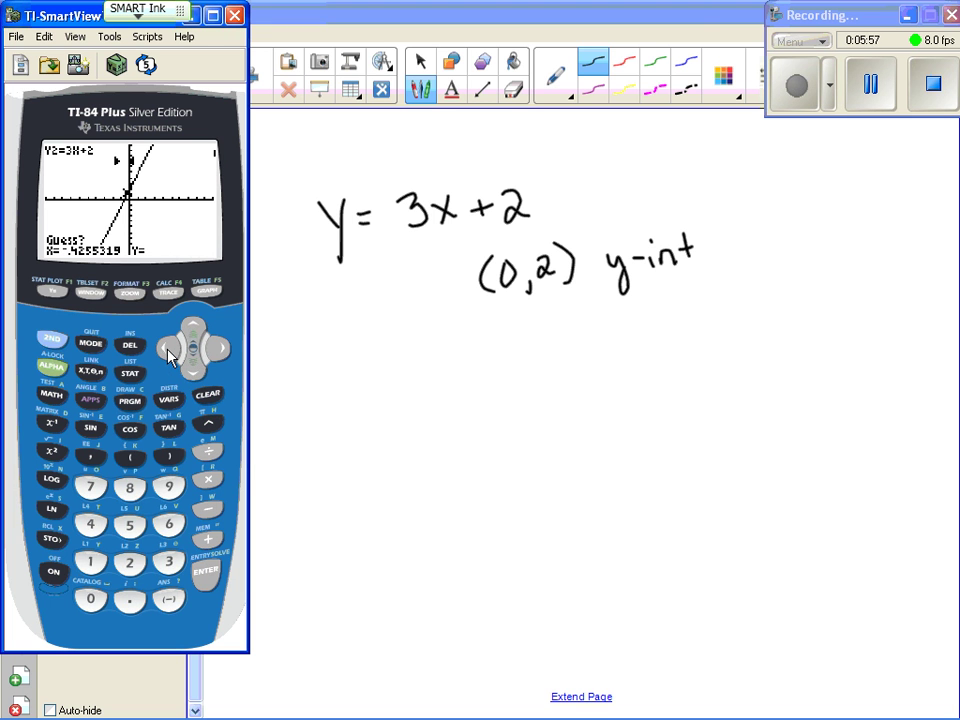
pyautogui.click(207, 575)
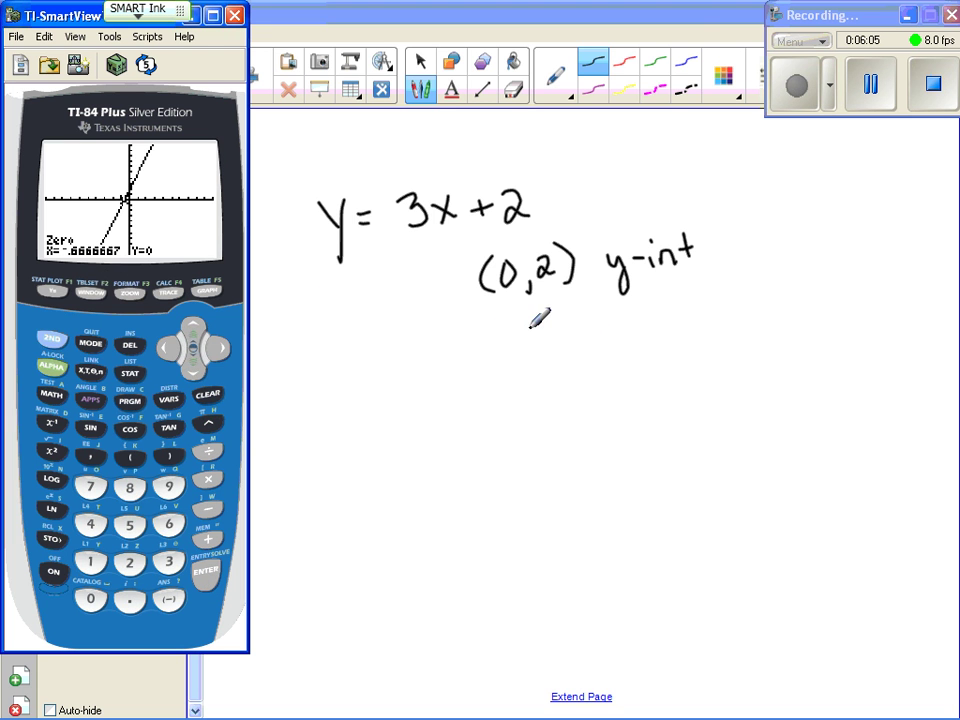
# Step: Handwrite the x-intercept '(-2/3, 0) x-int' with the pen, directly under '(0,2) y-int'
pyautogui.moveTo(497, 323)
pyautogui.mouseDown()
pyautogui.moveTo(495, 364)
pyautogui.moveTo(543, 318)
pyautogui.moveTo(552, 329)
pyautogui.moveTo(538, 344)
pyautogui.moveTo(552, 342)
pyautogui.moveTo(552, 360)
pyautogui.moveTo(590, 344)
pyautogui.moveTo(595, 325)
pyautogui.moveTo(612, 355)
pyautogui.mouseUp()
pyautogui.click(577, 360)
pyautogui.moveTo(657, 310); pyautogui.dragTo(680, 330)
pyautogui.moveTo(679, 309); pyautogui.dragTo(656, 331)
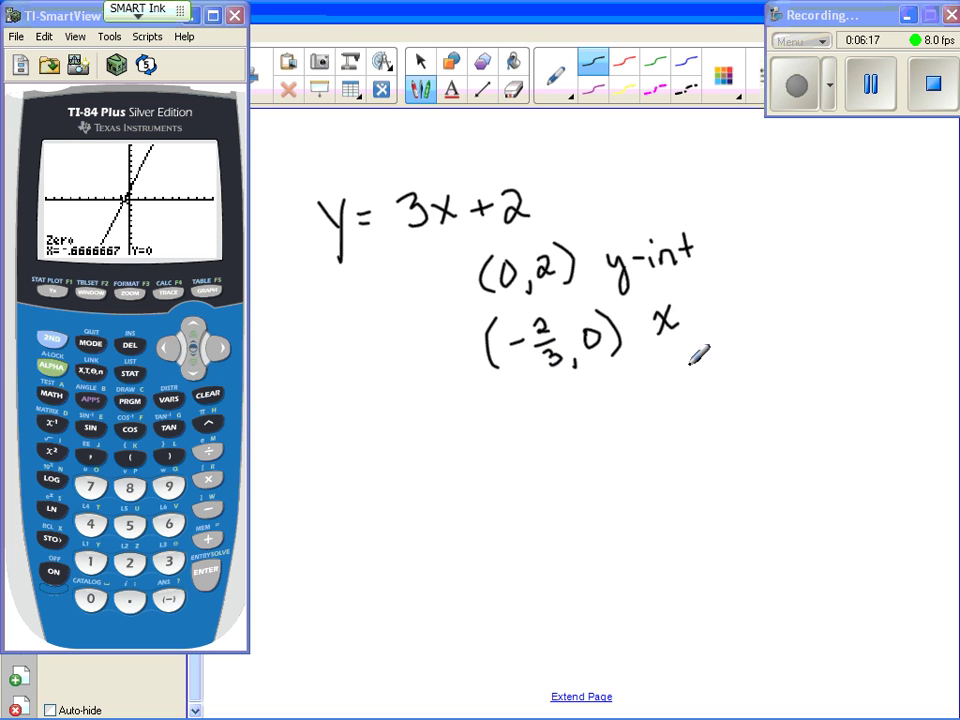
pyautogui.click(875, 90)
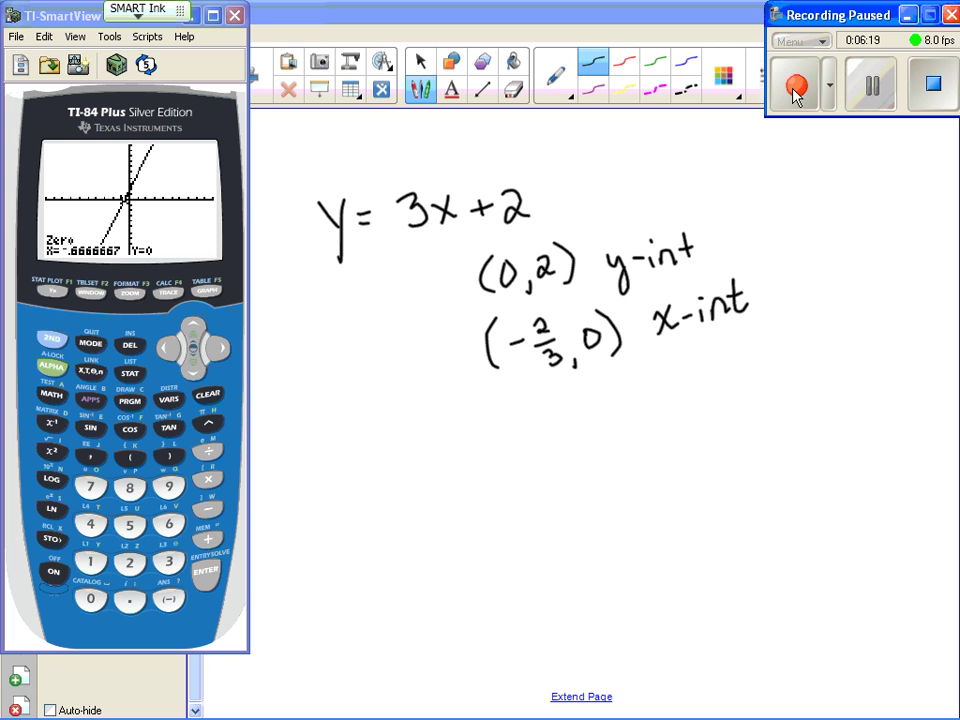
pyautogui.click(795, 84)
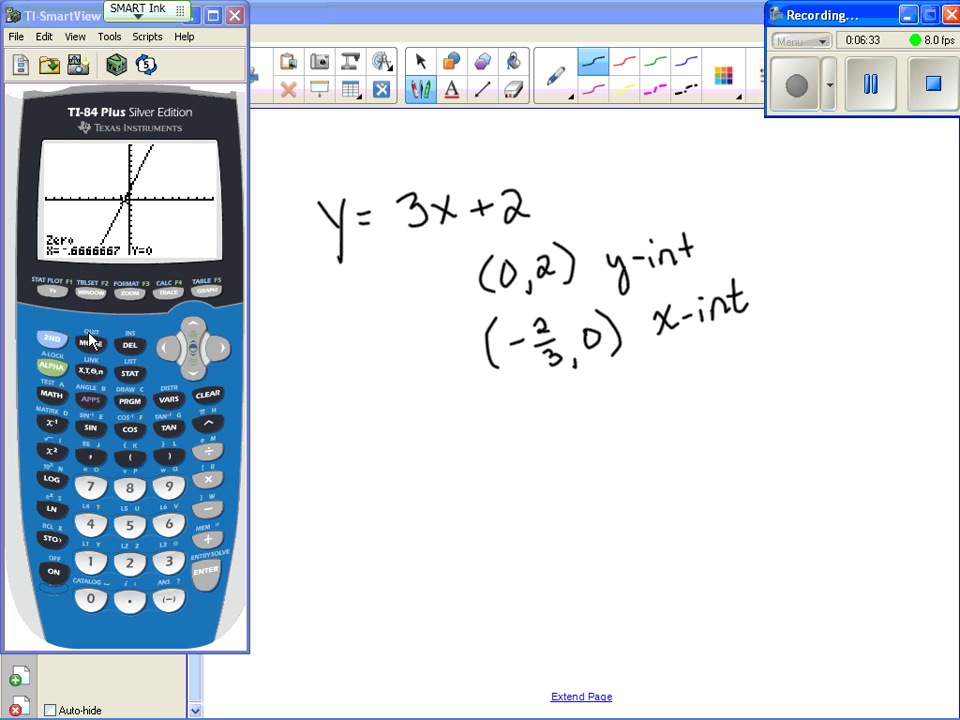
# Step: Quit the graph to the calculator home screen and display X as -.6666666667
pyautogui.click(55, 339)
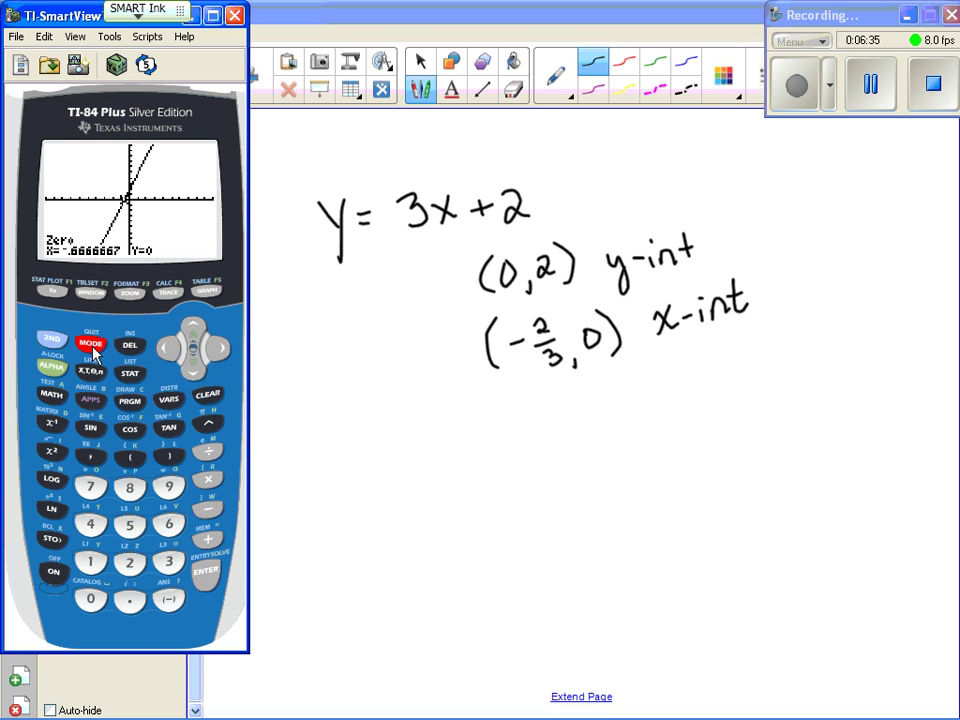
pyautogui.click(92, 347)
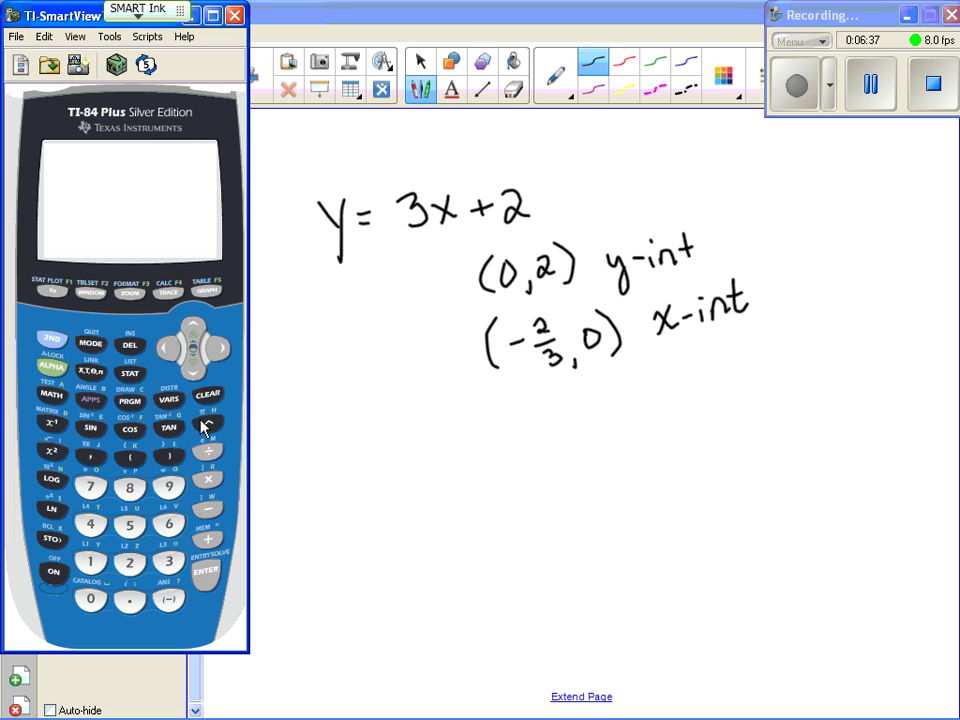
pyautogui.click(91, 373)
pyautogui.click(206, 579)
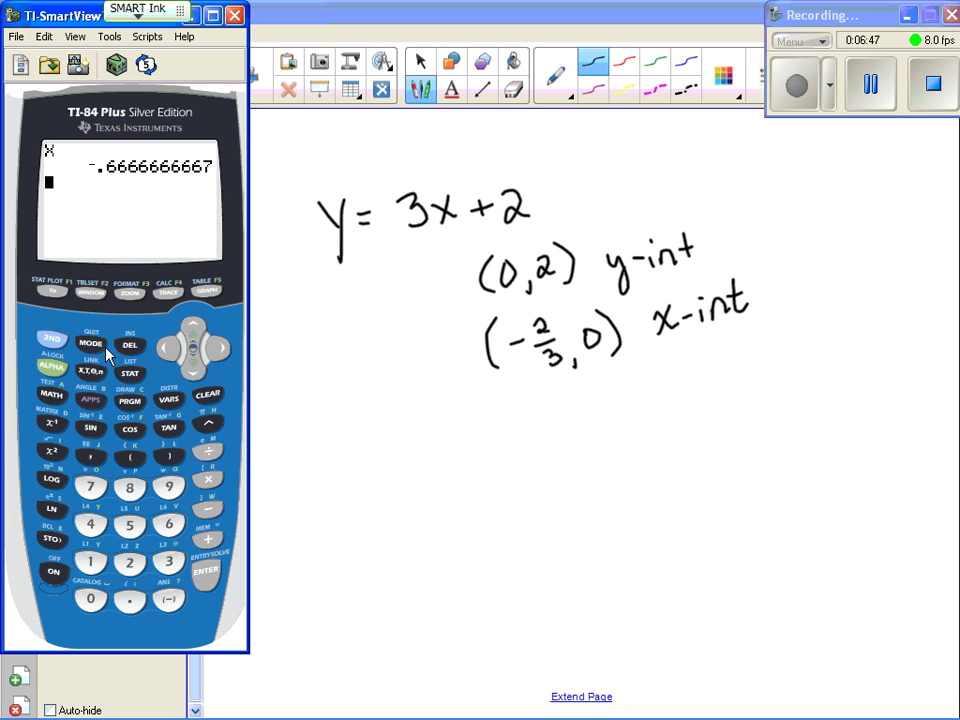
# Step: Convert the answer to a fraction with MATH ▶Frac, giving -2/3
pyautogui.click(52, 394)
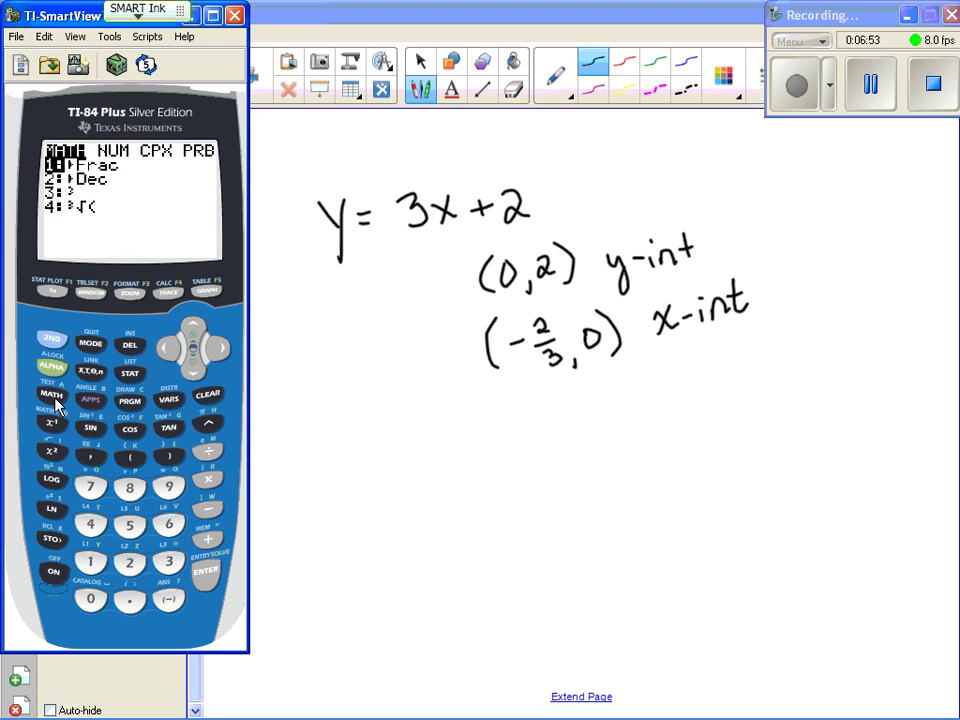
pyautogui.click(210, 580)
pyautogui.click(206, 578)
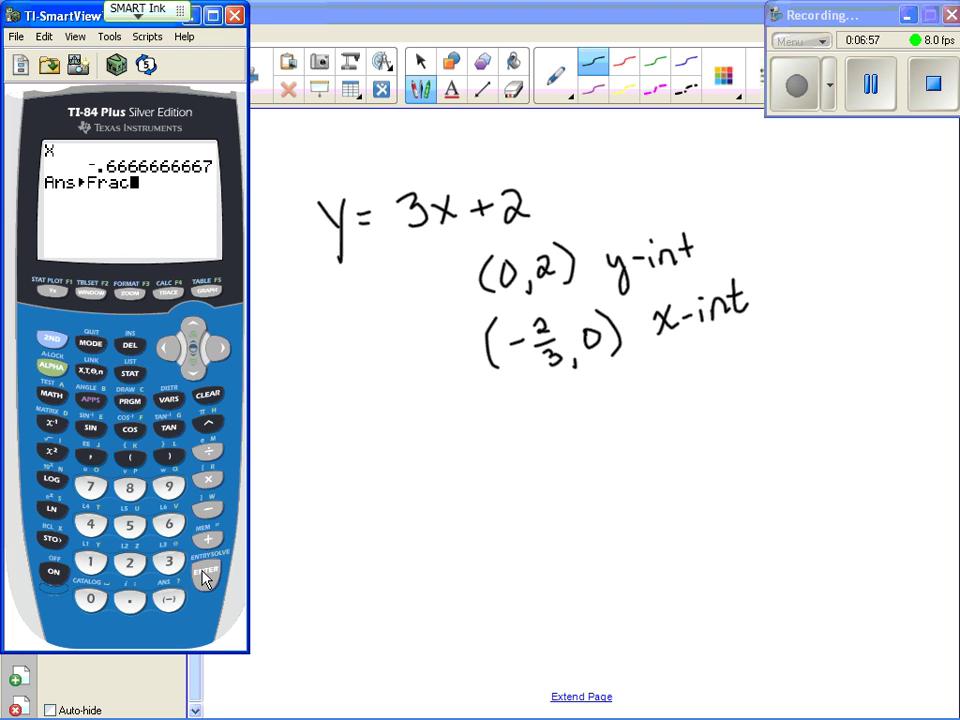